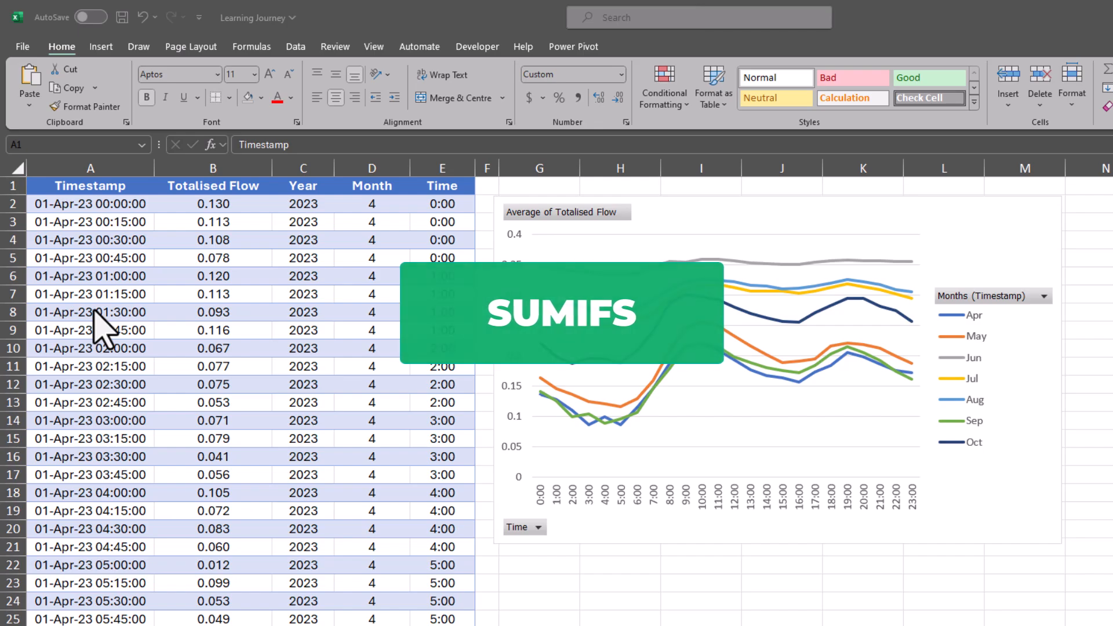
- Enter the months 4 through 10 under the Month header in G3:G9
click(968, 226)
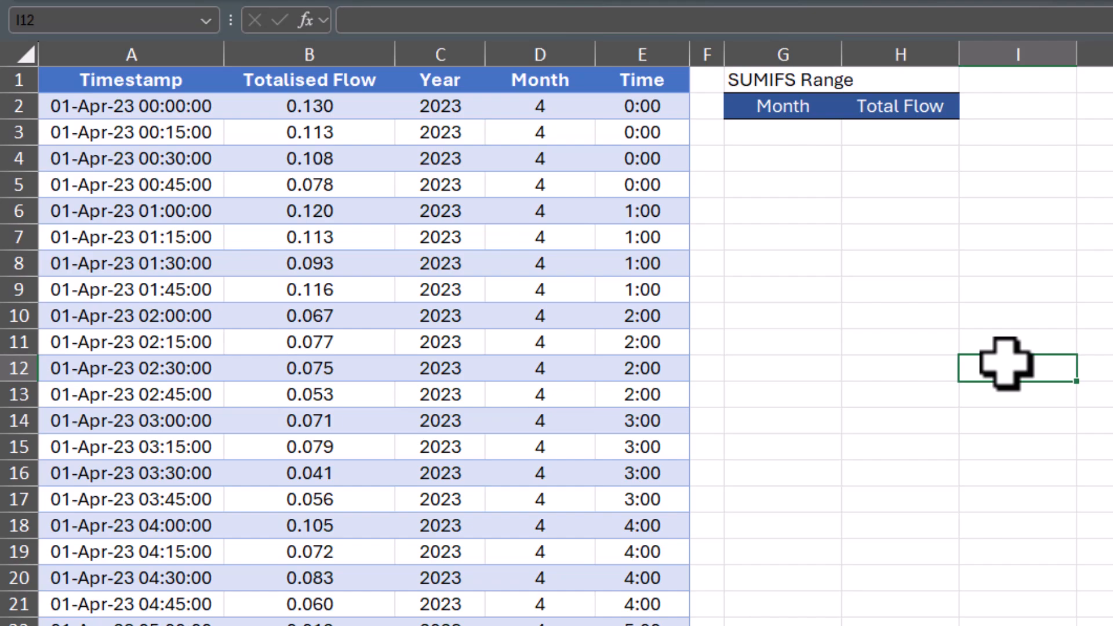
click(808, 136)
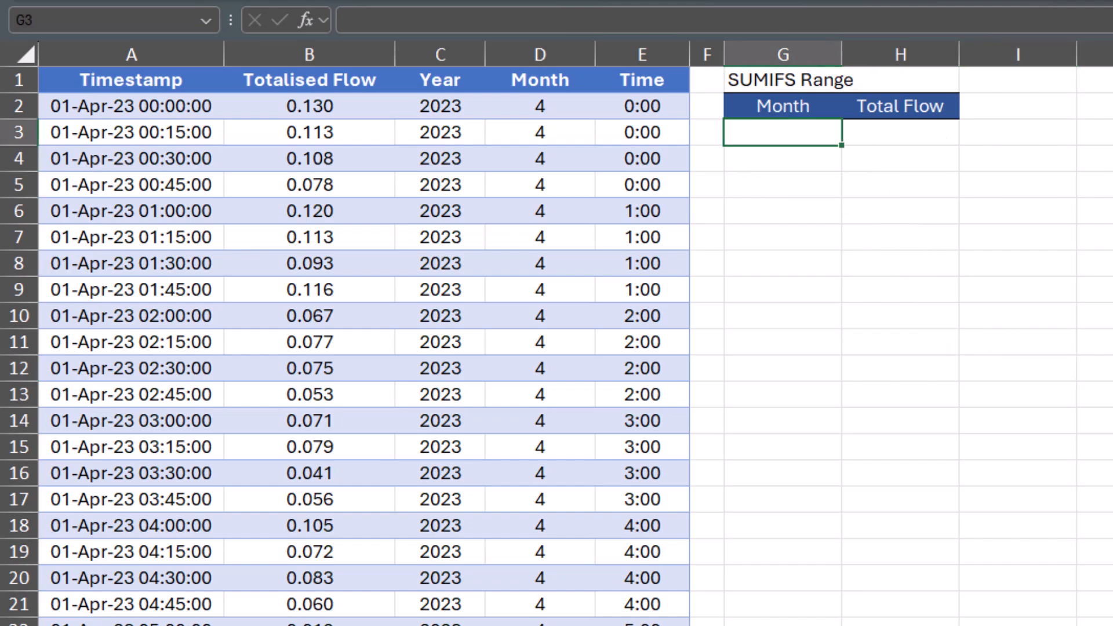
text(4 5 6 7 8 9)
key(Return)
text(10)
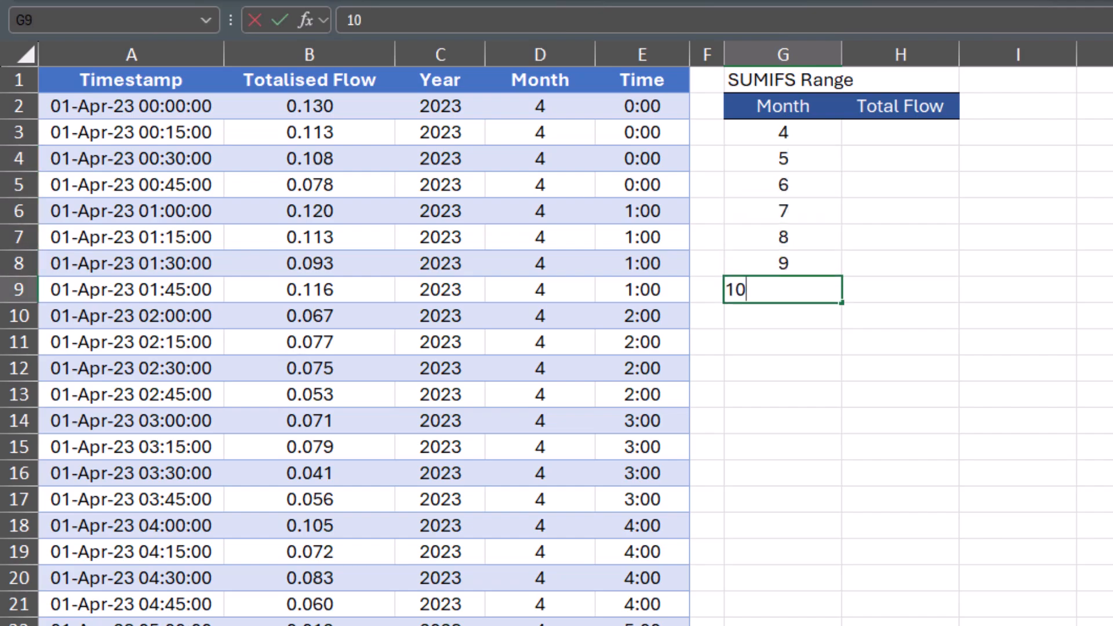
key(Return)
- Start a SUMIFS formula in H3 using the Totalised Flow column B2:B20351 as the sum range
key(Right)
key(Up)
key(Up)
key(Up)
key(Up)
key(Up)
key(Up)
key(Up)
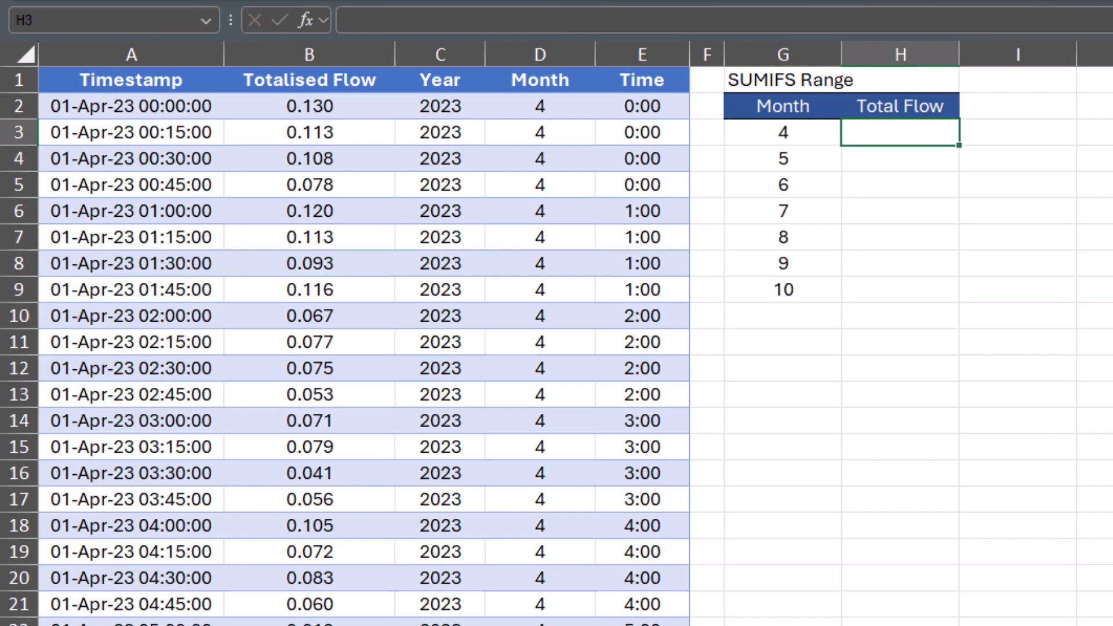
text(=si,ofs)
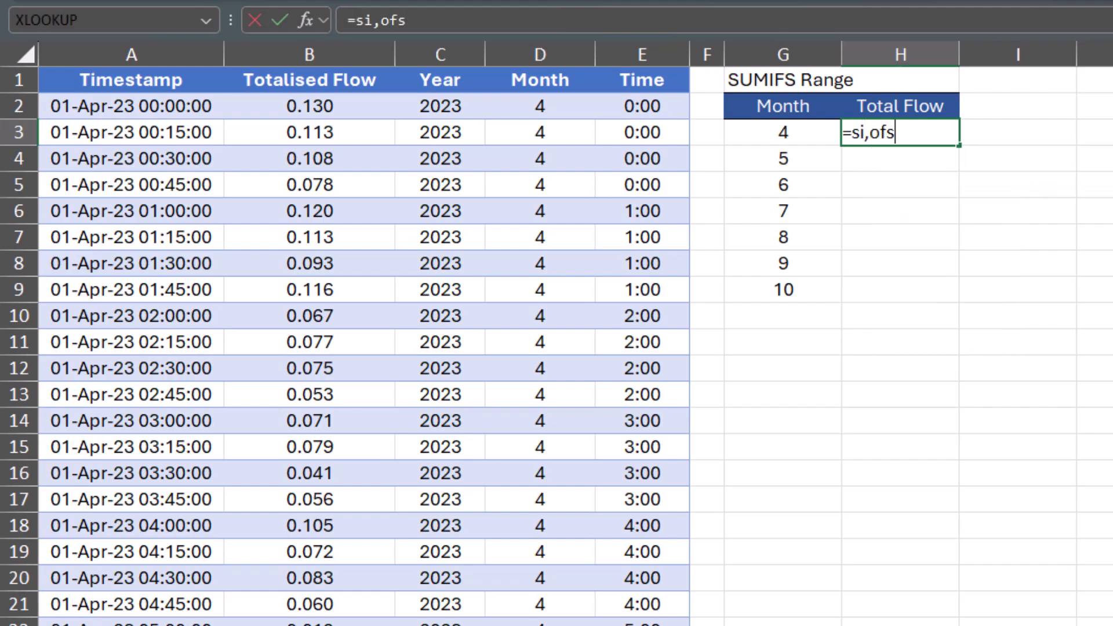
key(BackSpace)
key(BackSpace)
key(BackSpace)
key(BackSpace)
key(BackSpace)
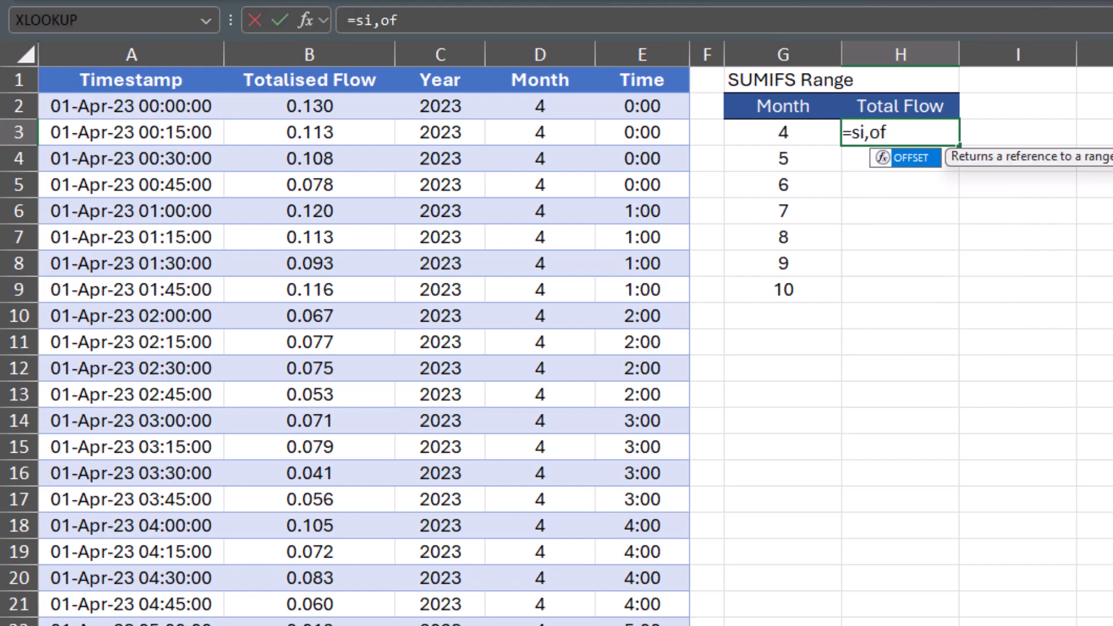
text(umifs)
key(Tab)
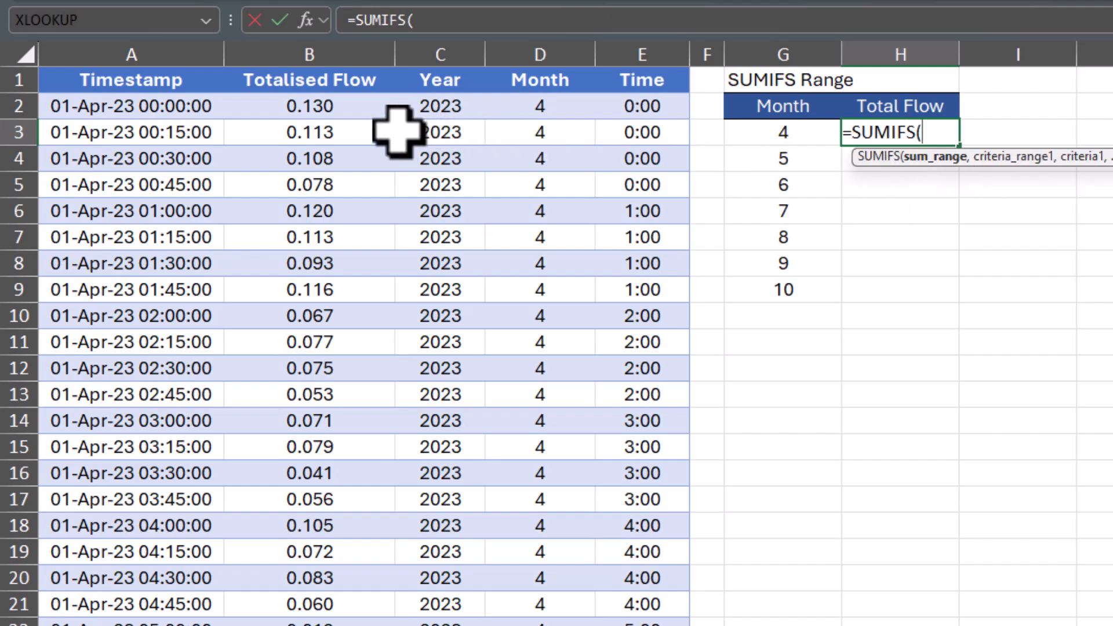
click(365, 107)
key(ctrl+shift+Down)
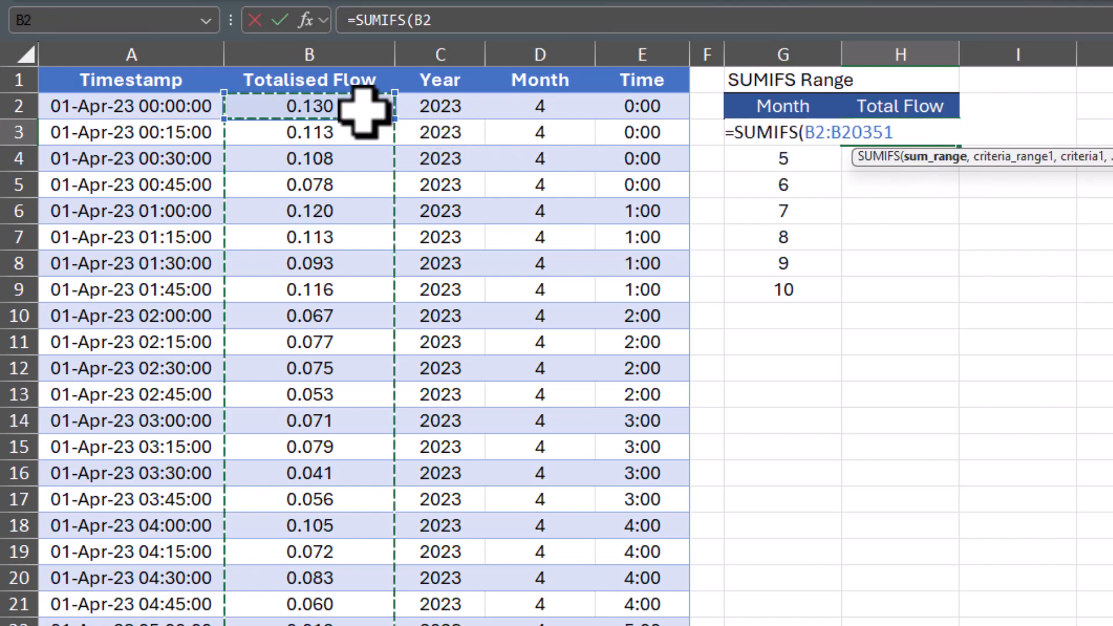
- Complete the SUMIFS with criteria range D2:D20351 and criterion G3, and commit the formula
text(,)
key(Up)
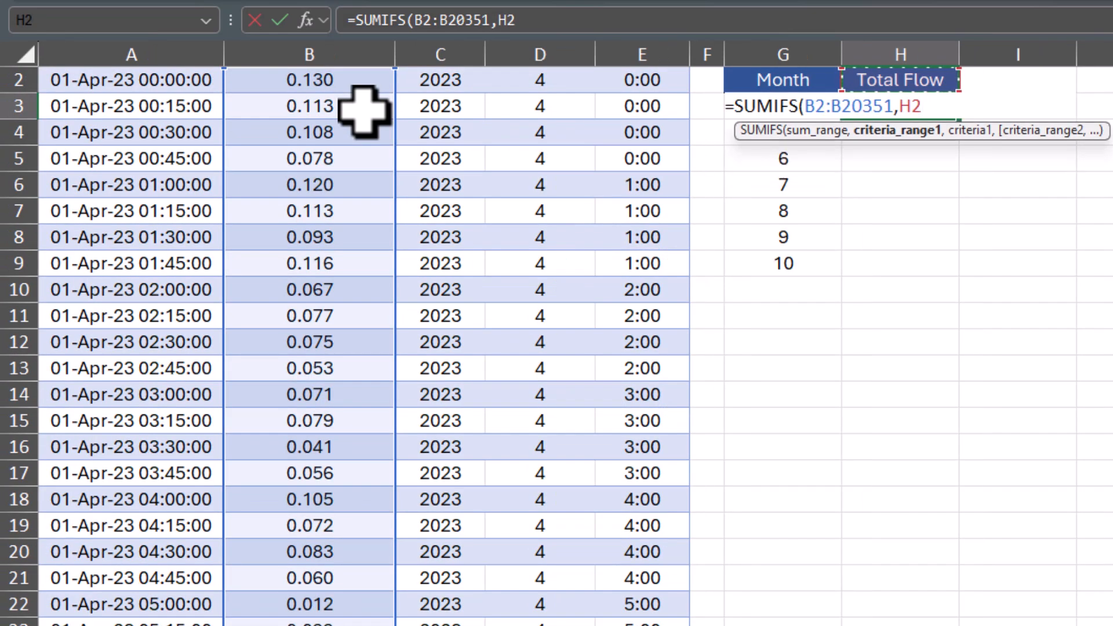
key(Up)
key(Right)
key(Left)
key(Left)
key(Left)
key(Left)
key(Left)
key(Down)
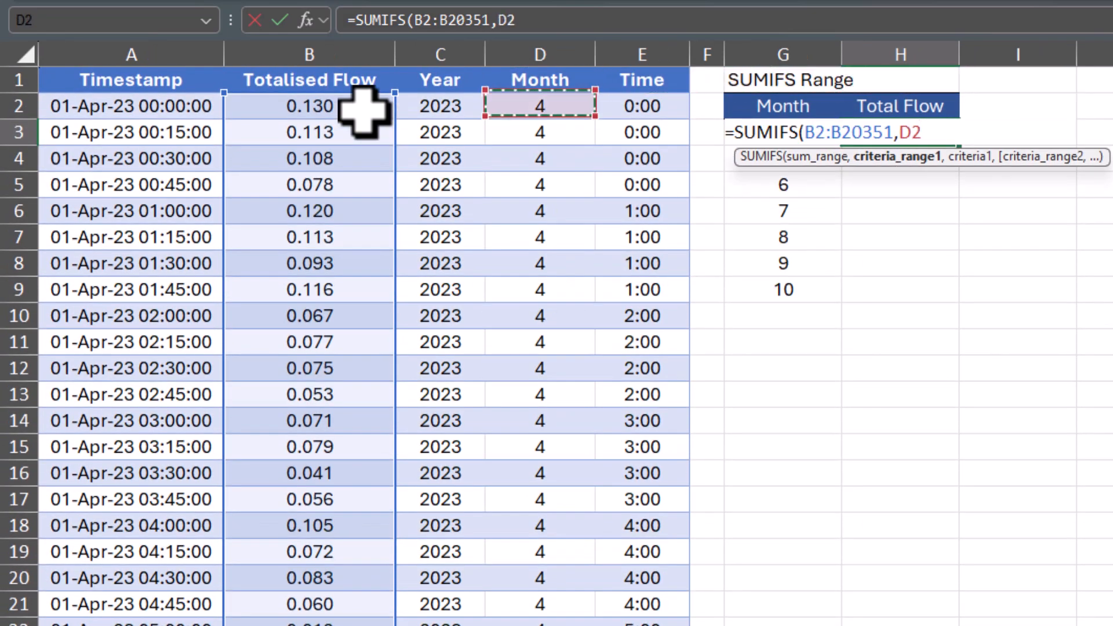
key(ctrl+shift+Down)
text(,)
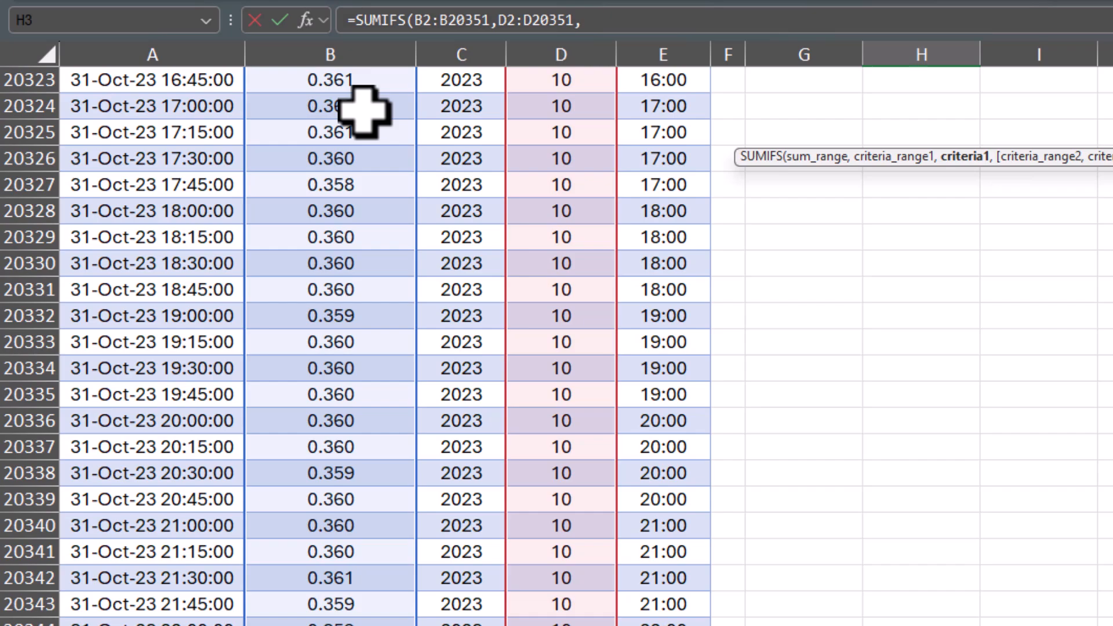
key(Up)
key(Down)
key(Left)
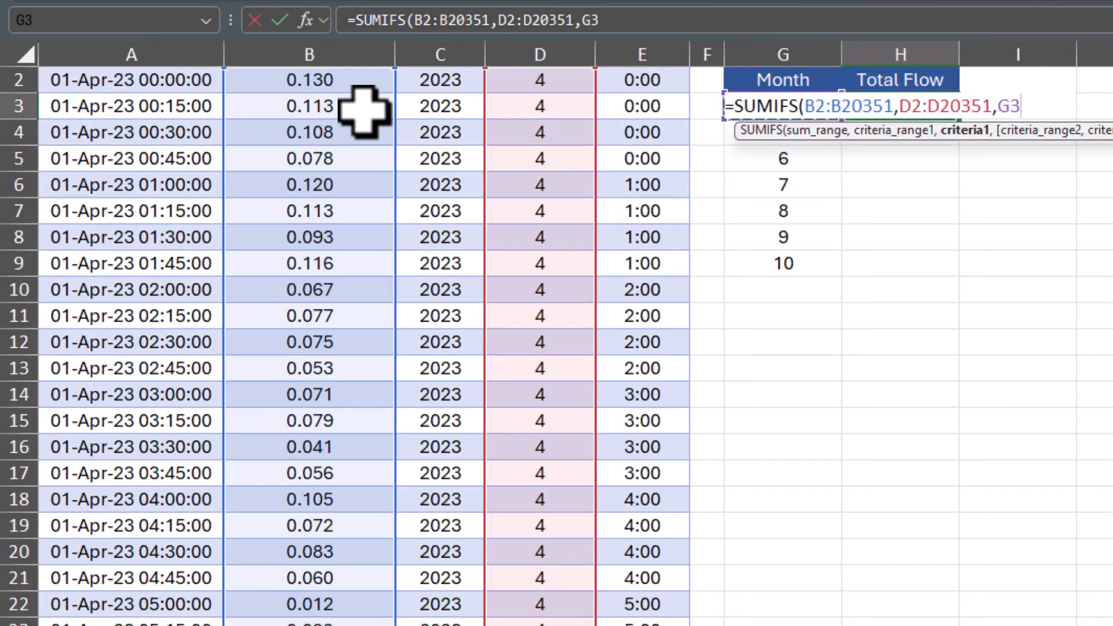
text())
key(Return)
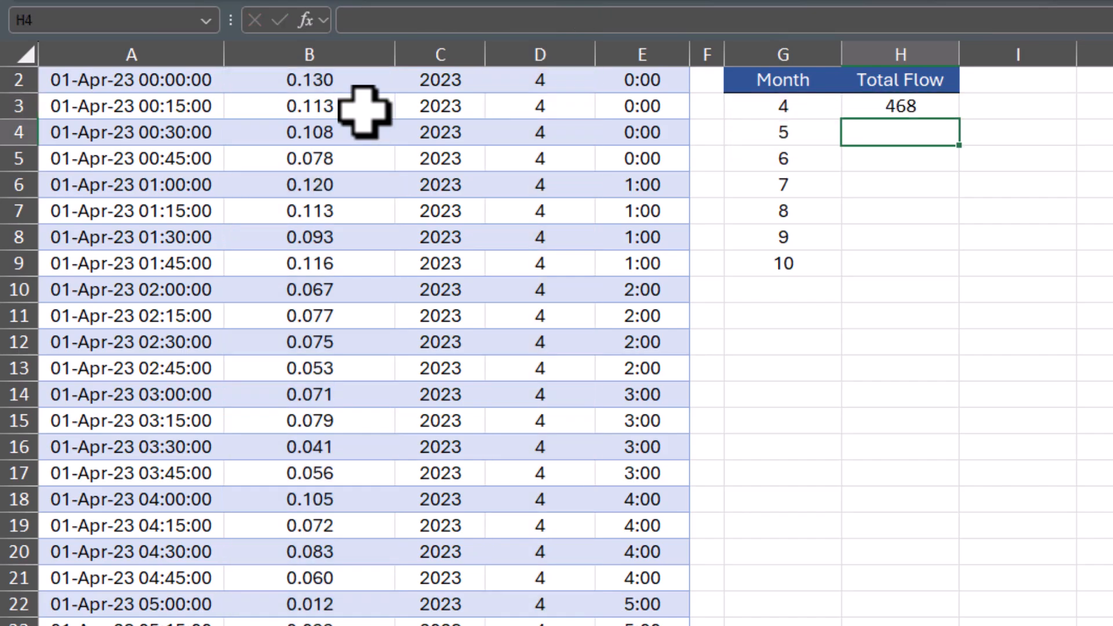
- Make both ranges in the H3 formula absolute ($B$2:$B$20351, $D$2:$D$20351) and fill it down to H9
scroll(364, 112, up, 1)
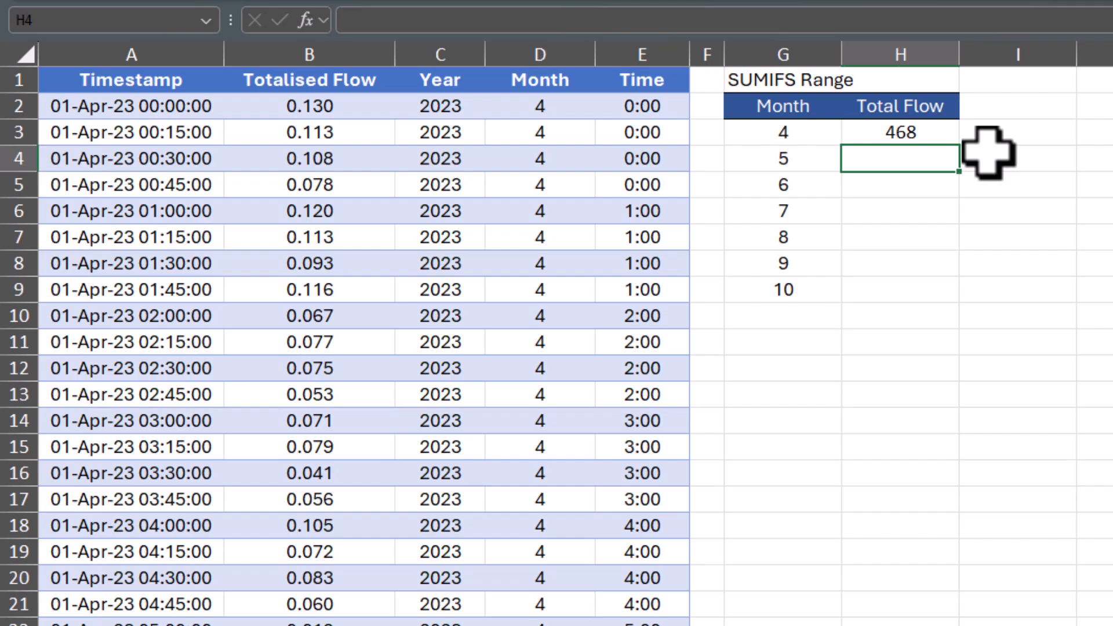
click(938, 132)
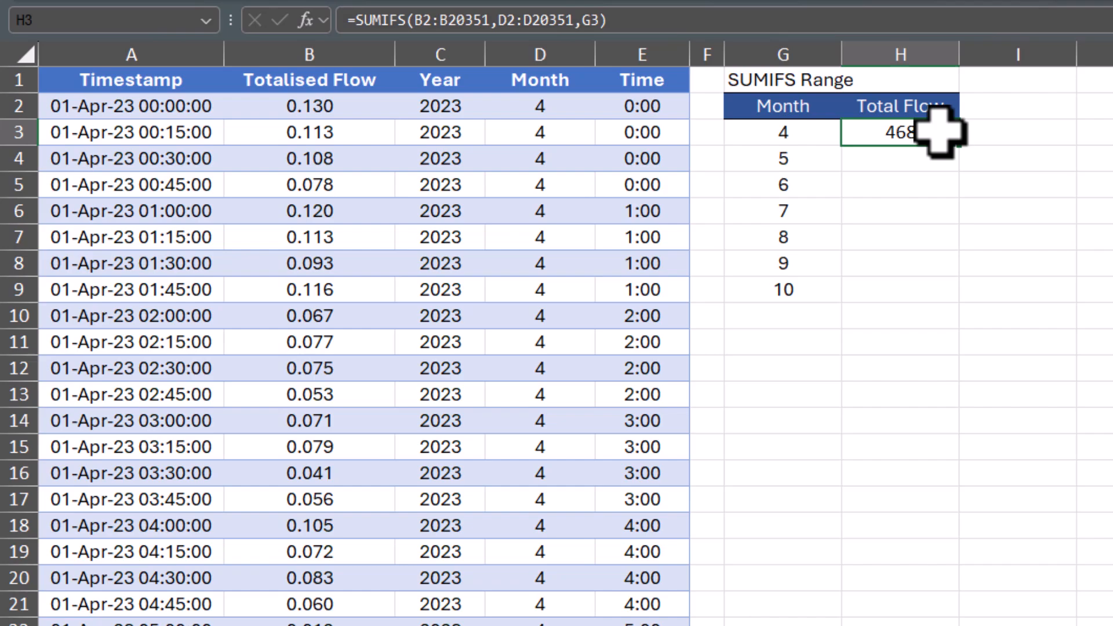
click(427, 23)
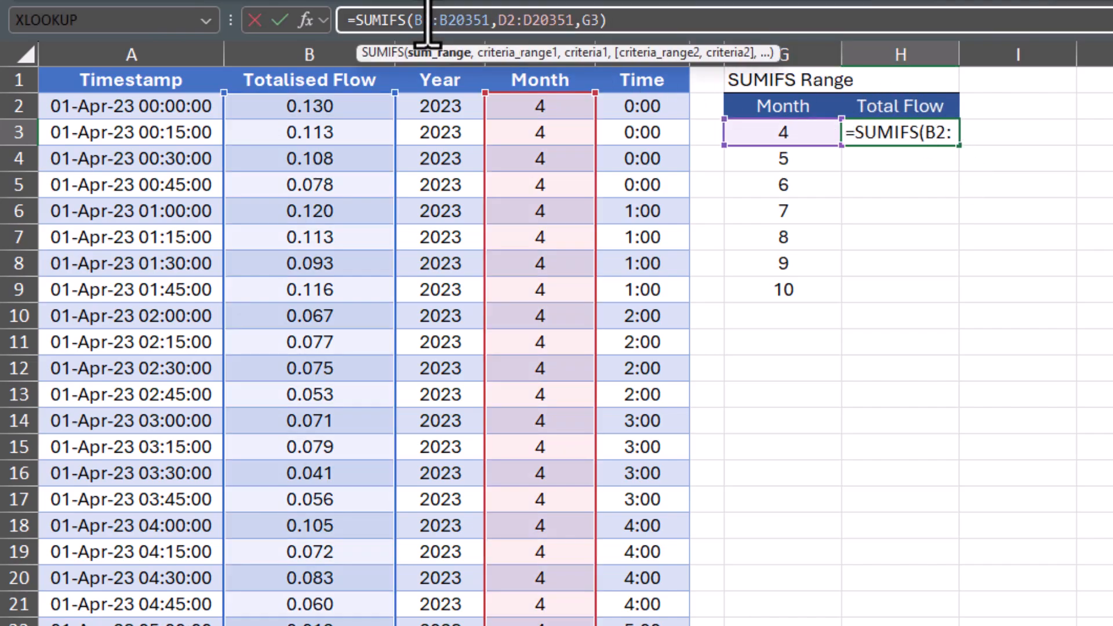
key(F4)
click(493, 23)
key(F4)
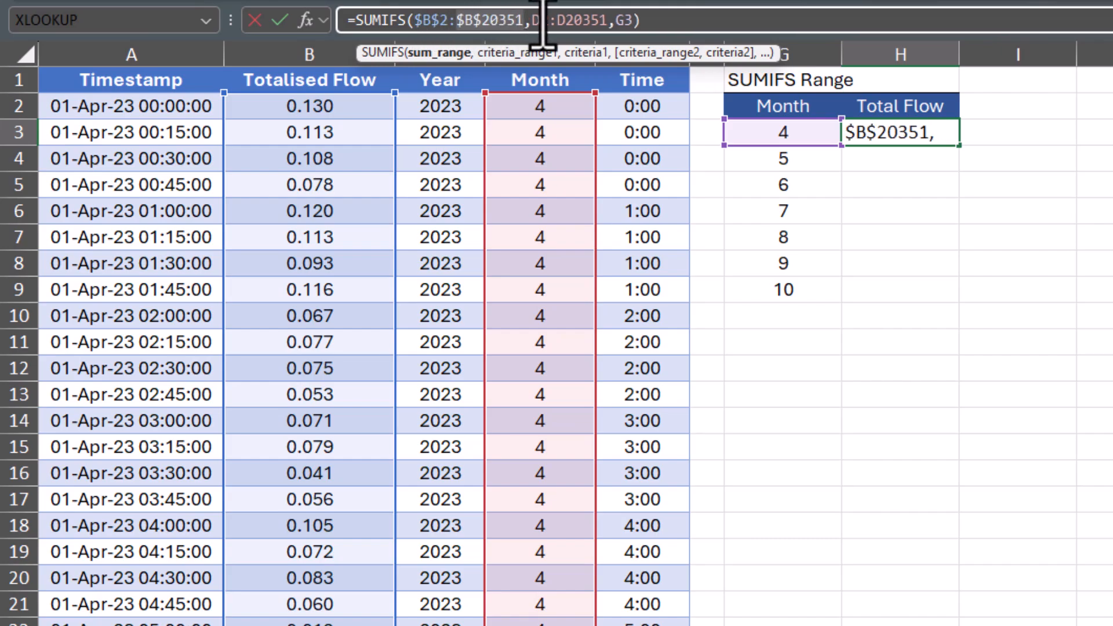
click(550, 24)
key(F4)
click(597, 23)
key(F4)
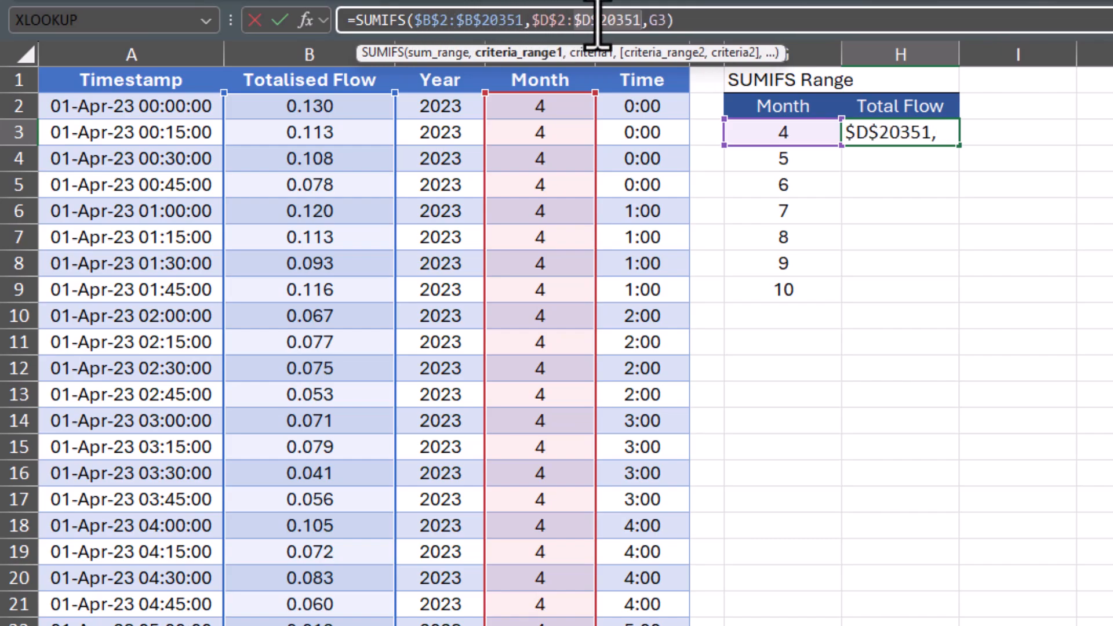
key(Return)
click(951, 137)
drag(959, 146, 956, 301)
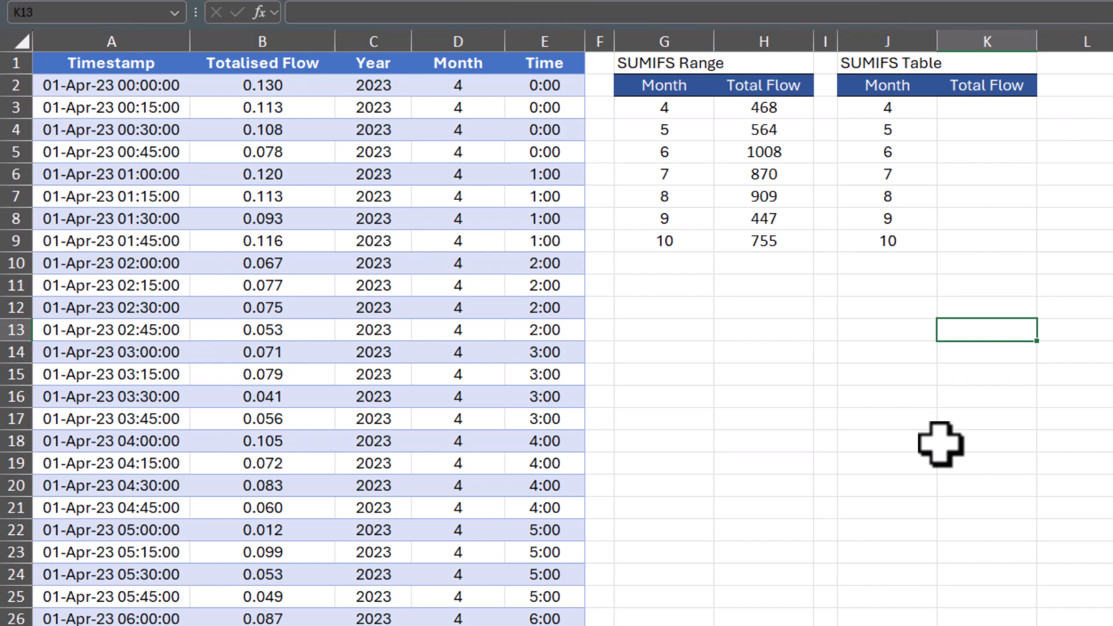
- Convert the whole data range into a table with headers and name the table Data
click(360, 219)
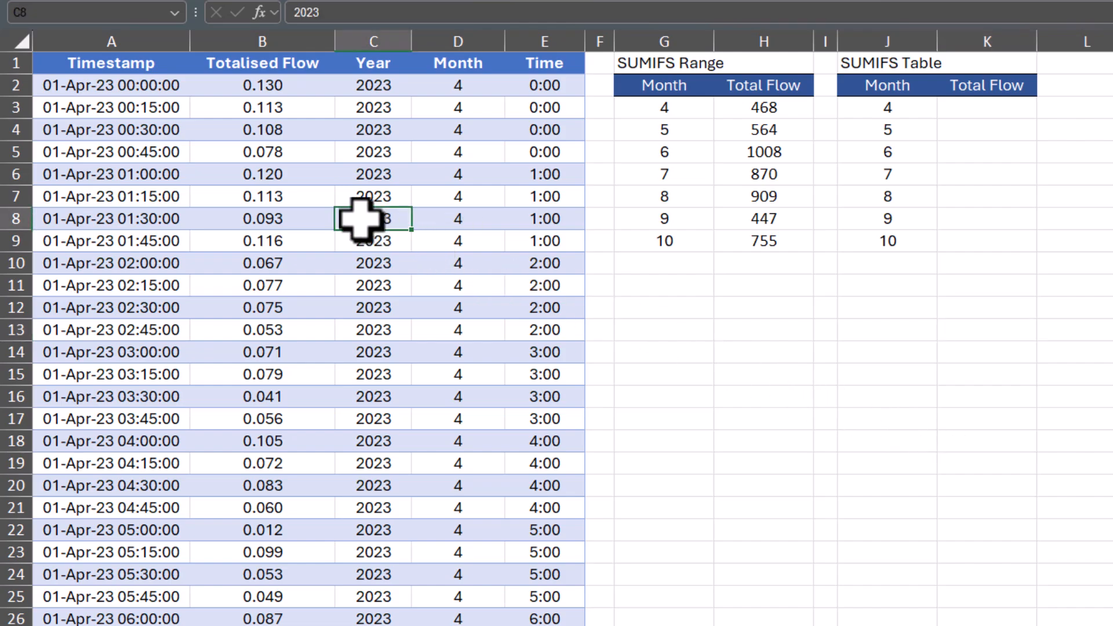
key(ctrl+a)
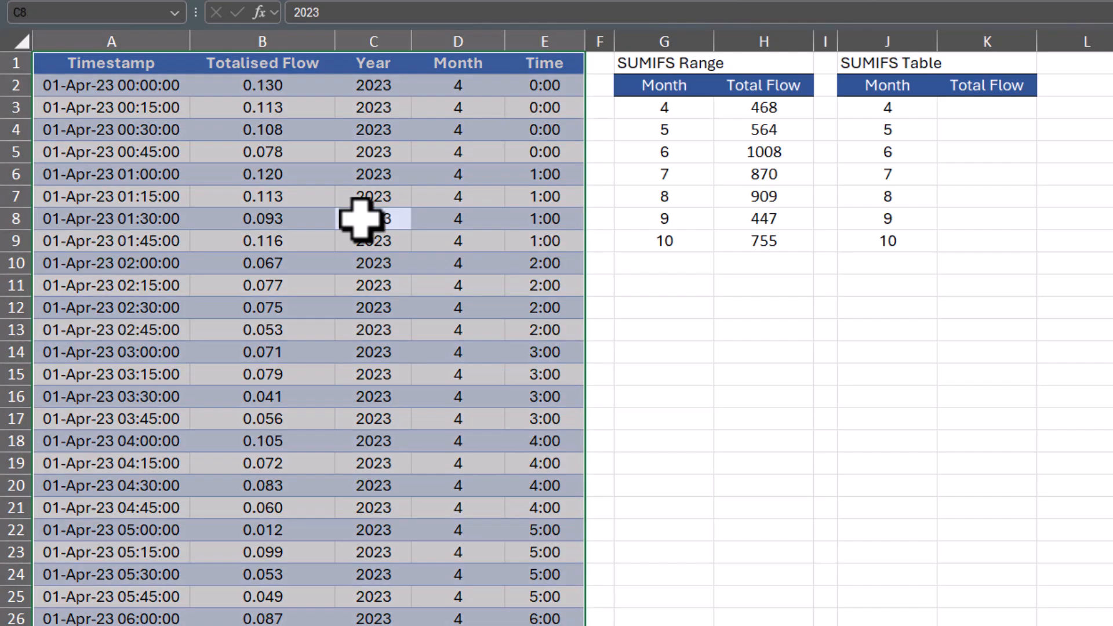
key(ctrl+t)
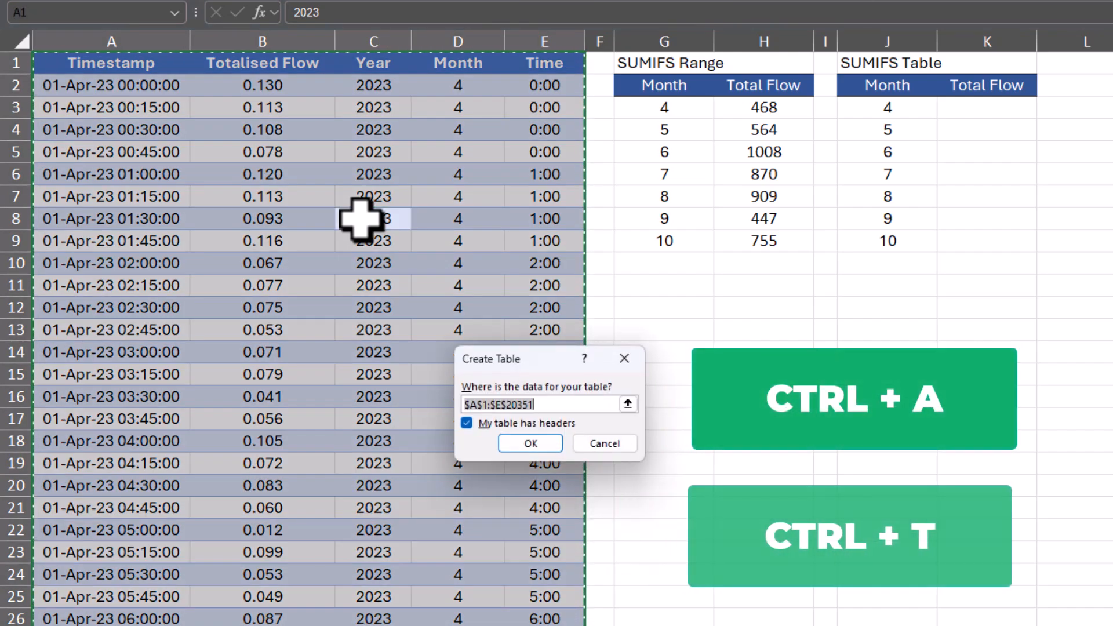
key(Return)
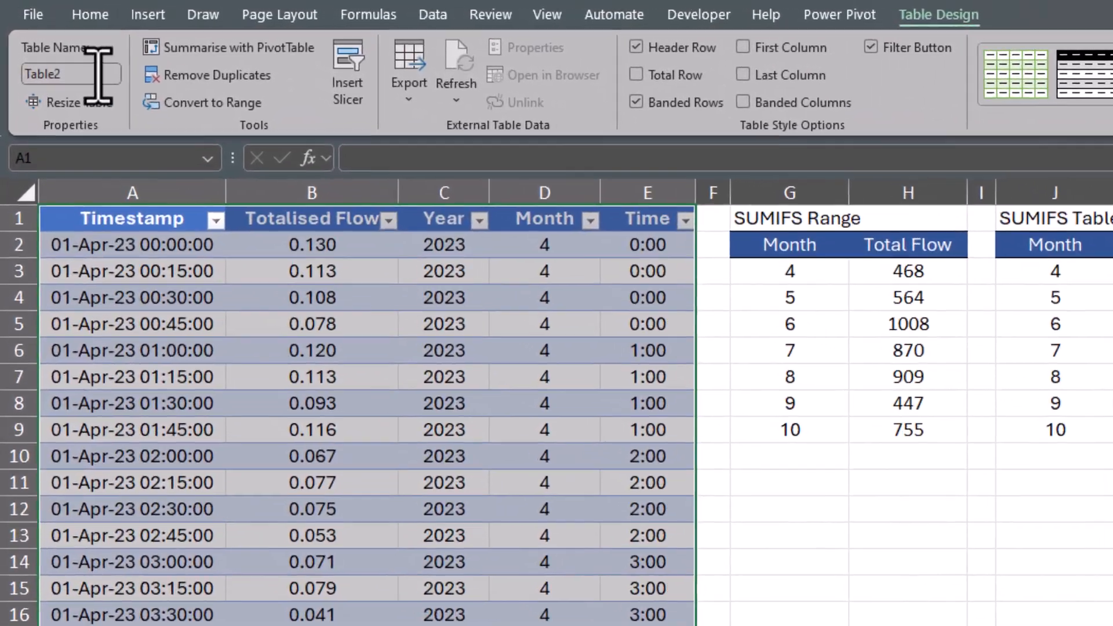
click(69, 53)
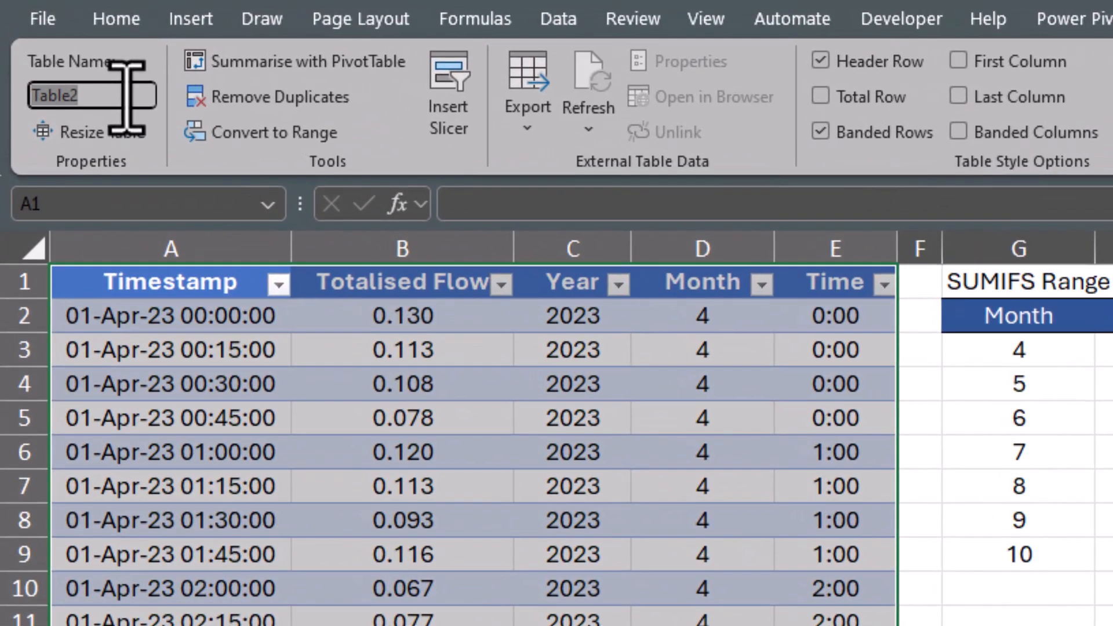
text(Data)
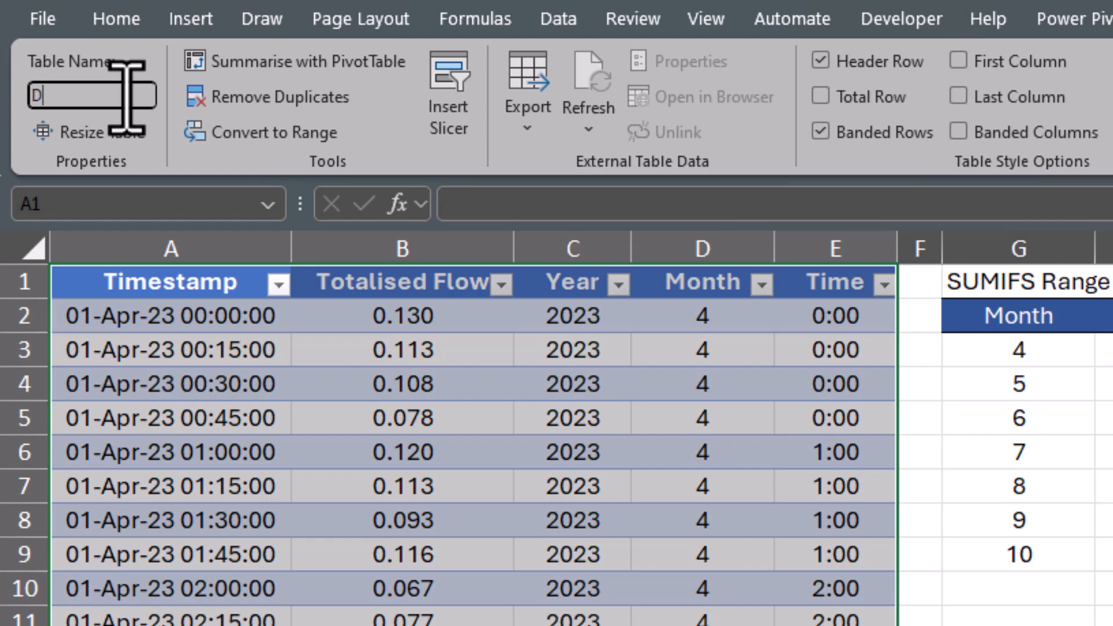
key(Return)
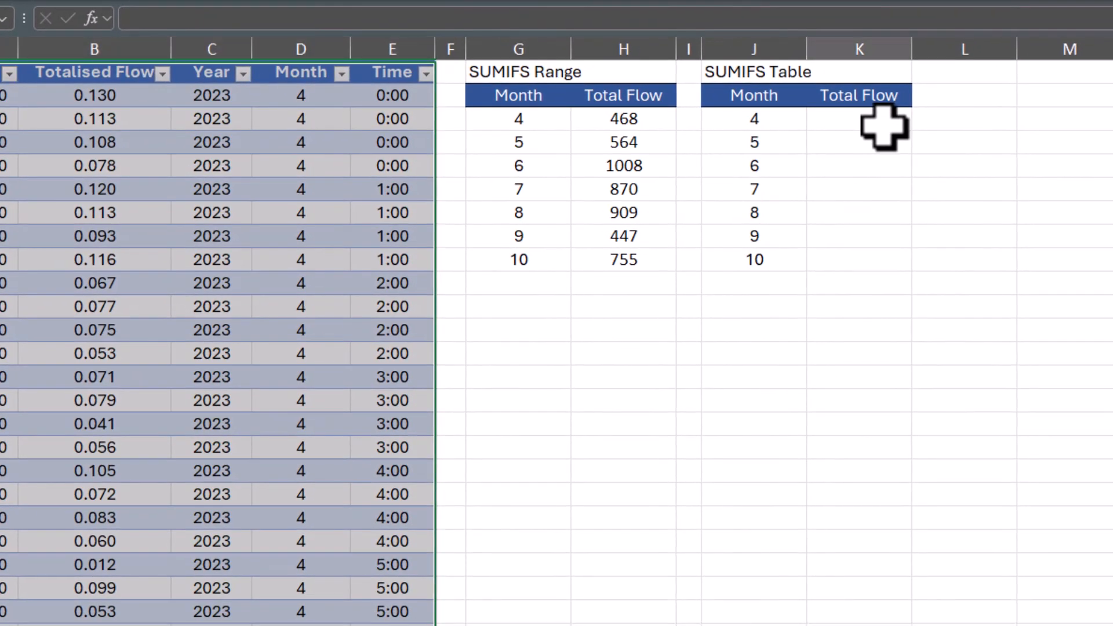
- Enter =SUMIFS(Data[Totalised Flow],Data[Month],J3) in K3 using the table's structured column references
click(904, 130)
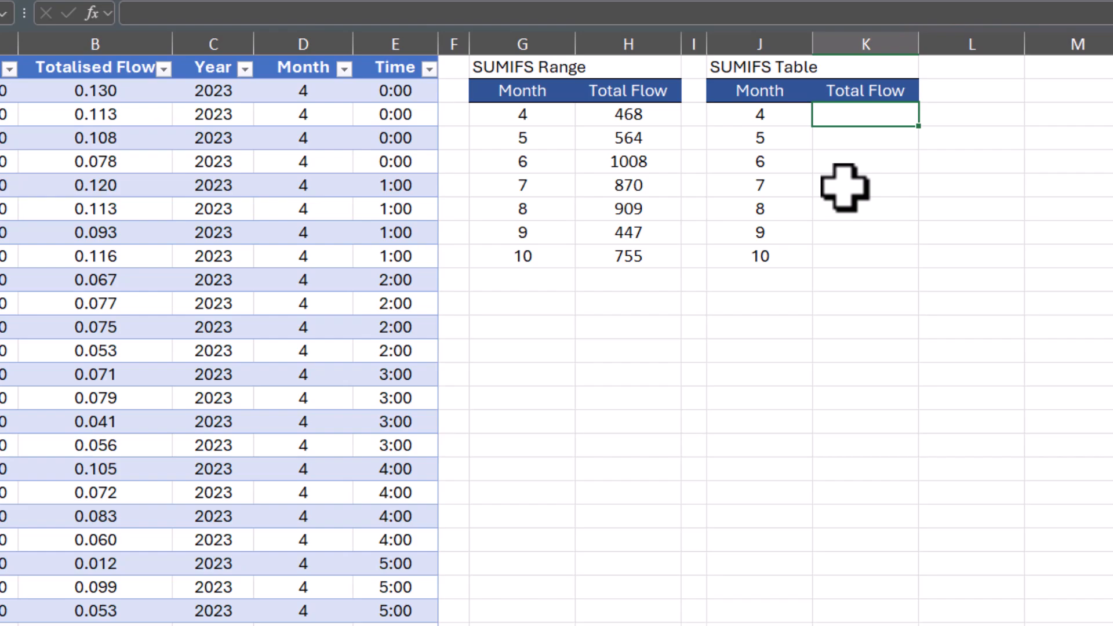
text(=sumifs)
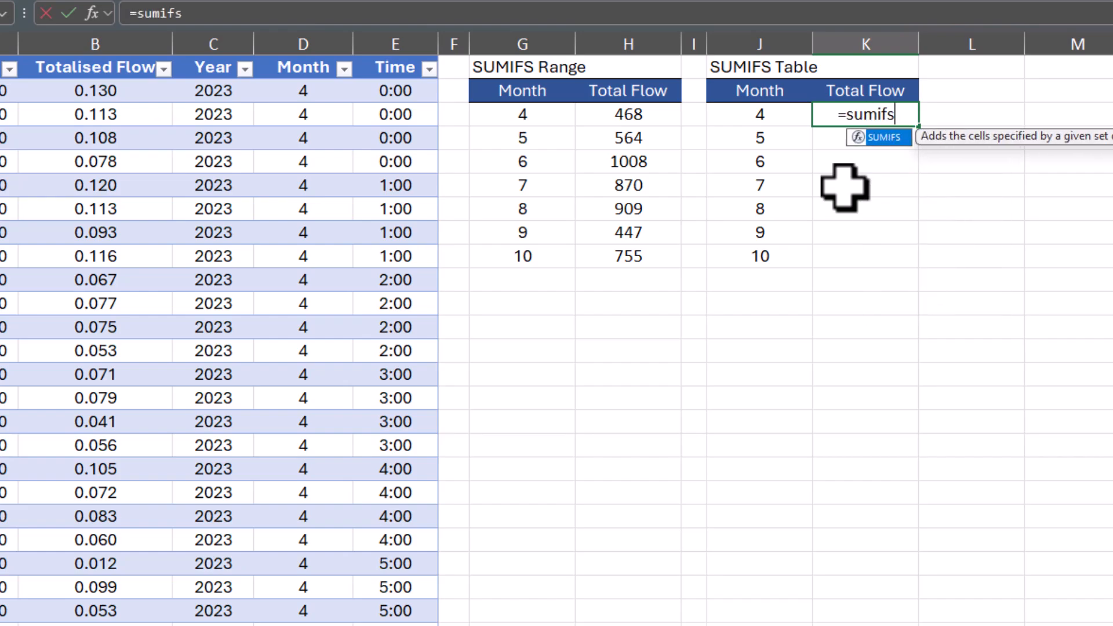
key(Tab)
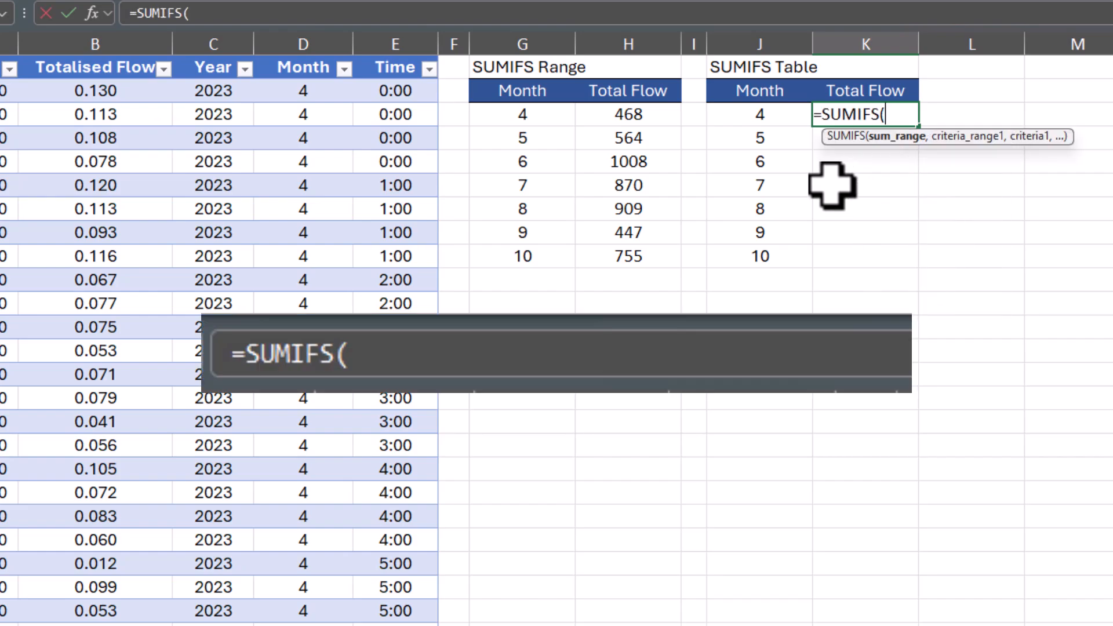
click(125, 56)
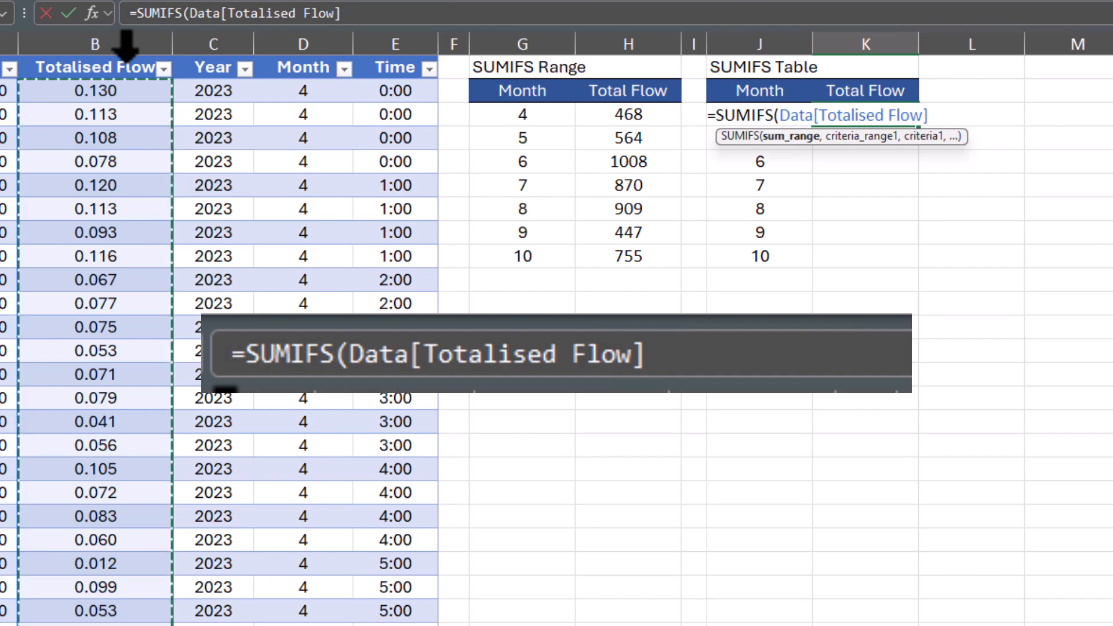
text(,)
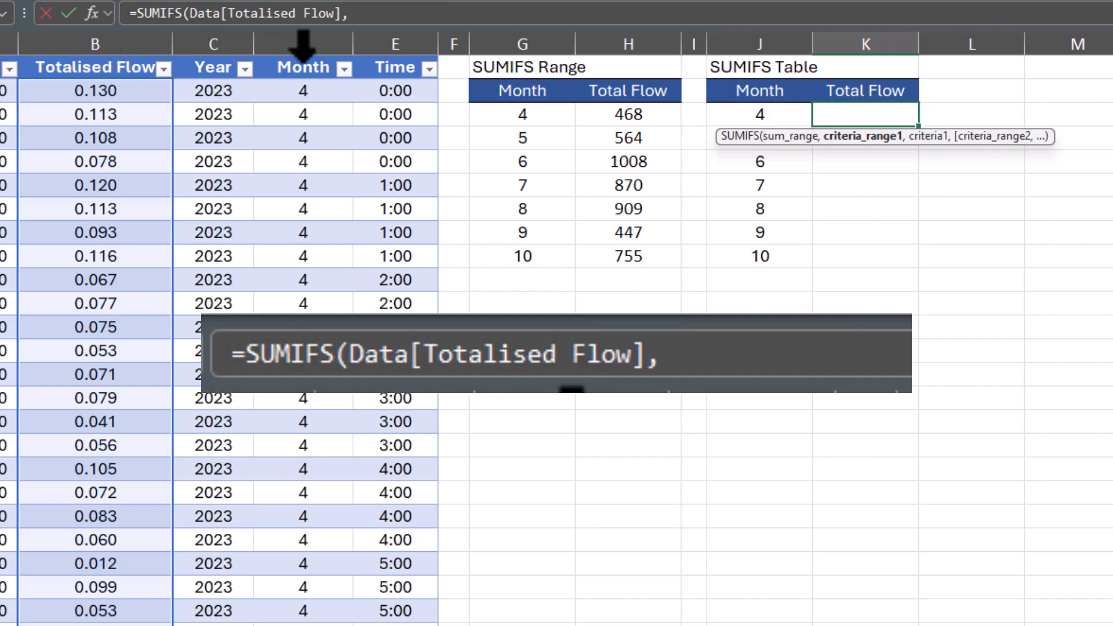
click(303, 60)
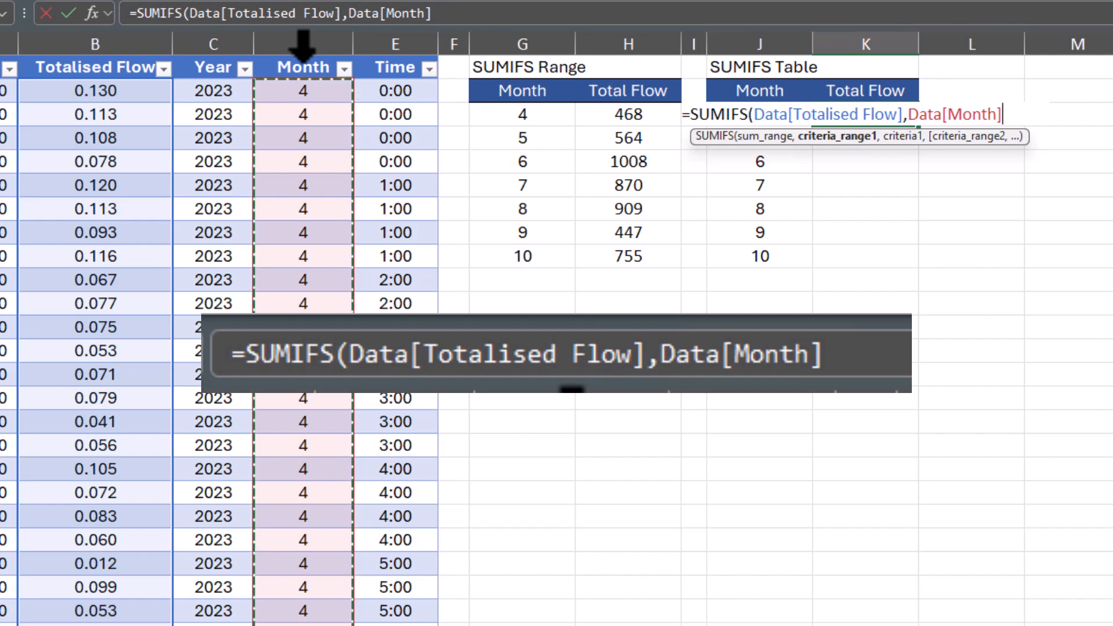
text(,)
key(Left)
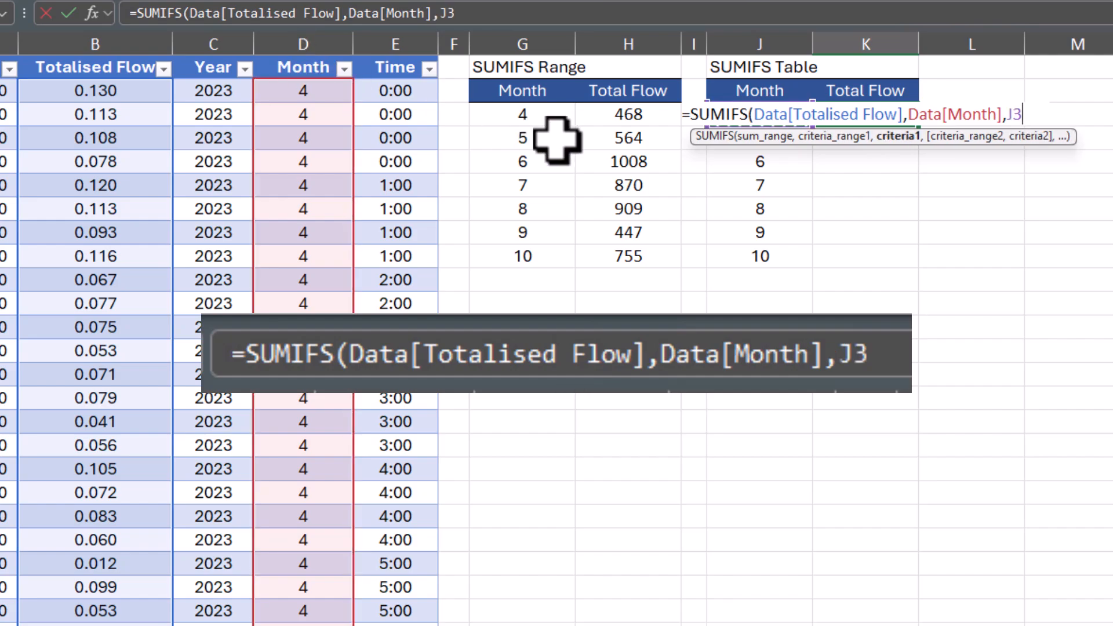
text())
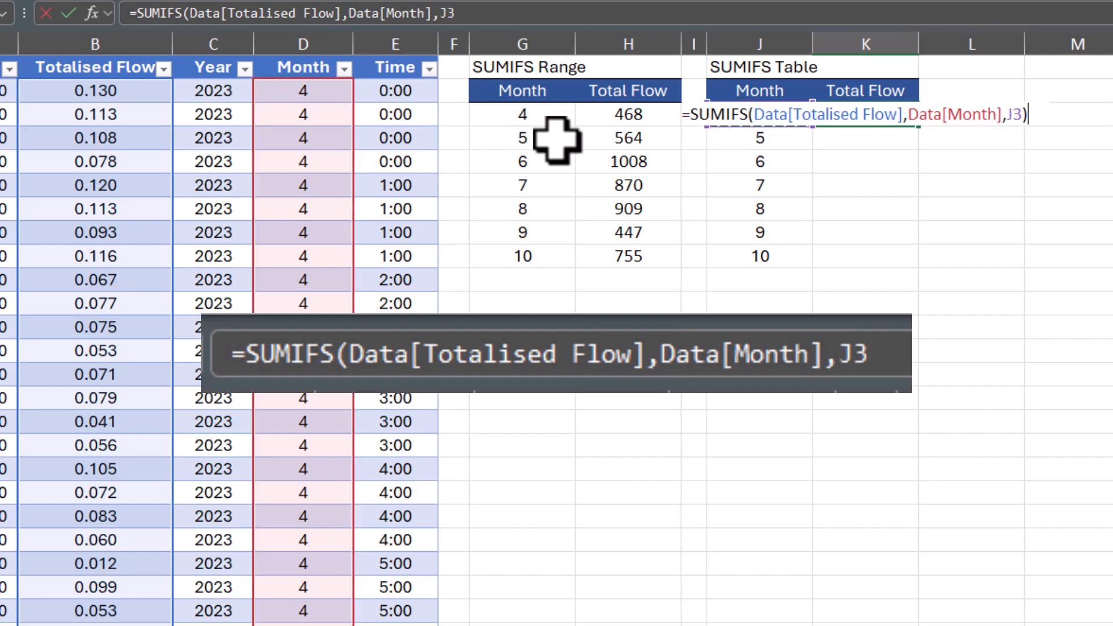
key(Return)
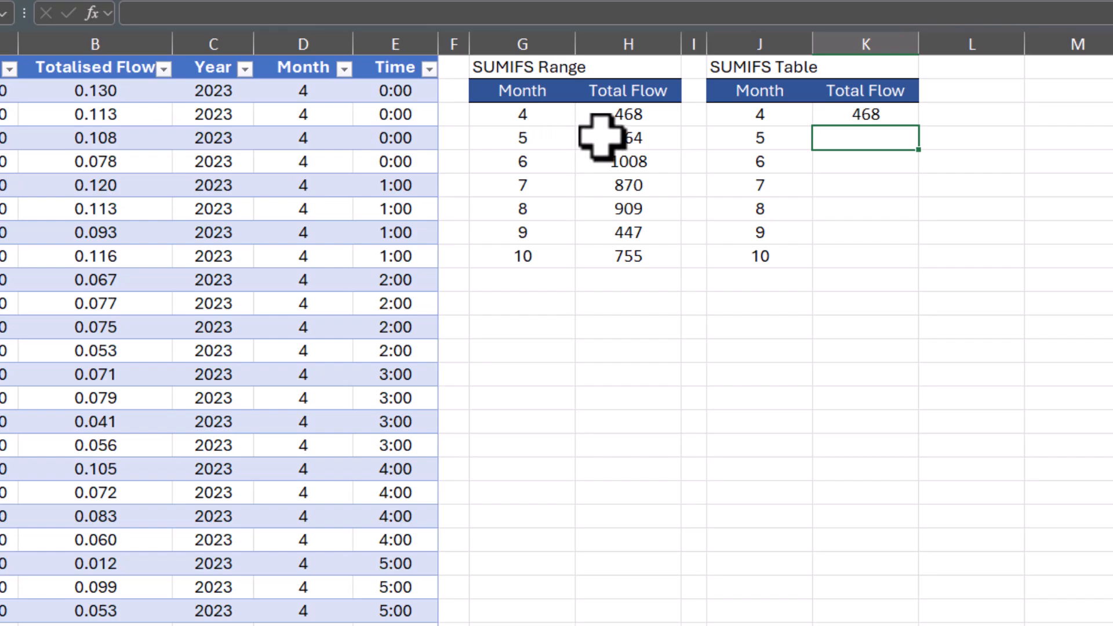
- Fill the structured-reference SUMIFS formula from K3 down to K9
click(882, 113)
drag(919, 127, 919, 268)
click(1079, 262)
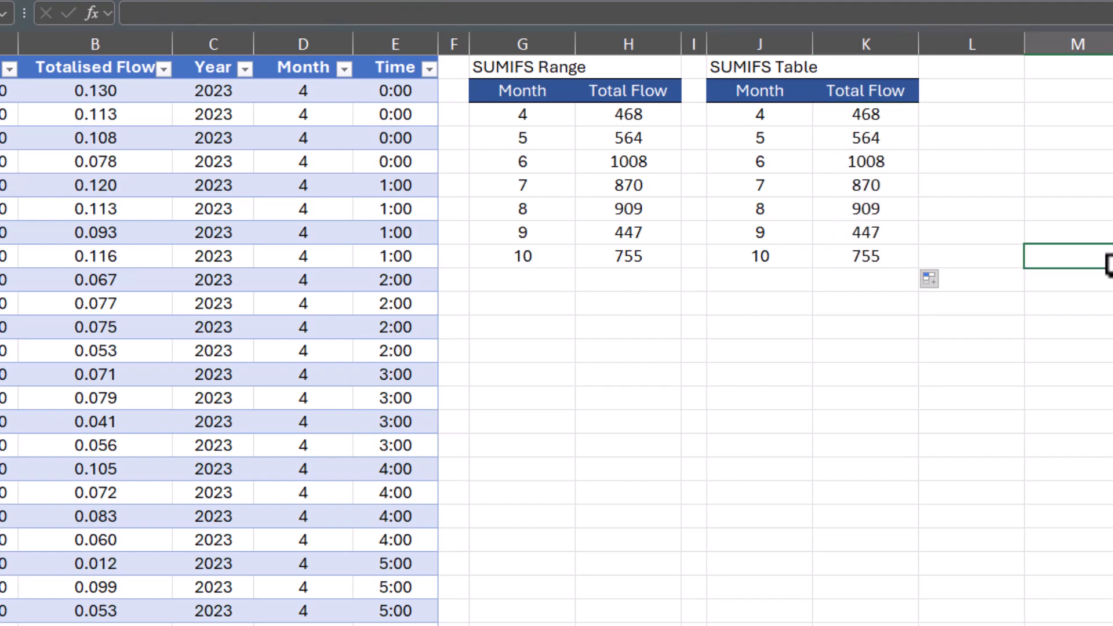
- Convert the SUMIFS Table results J2:K9 into an Excel table with headers
click(1014, 157)
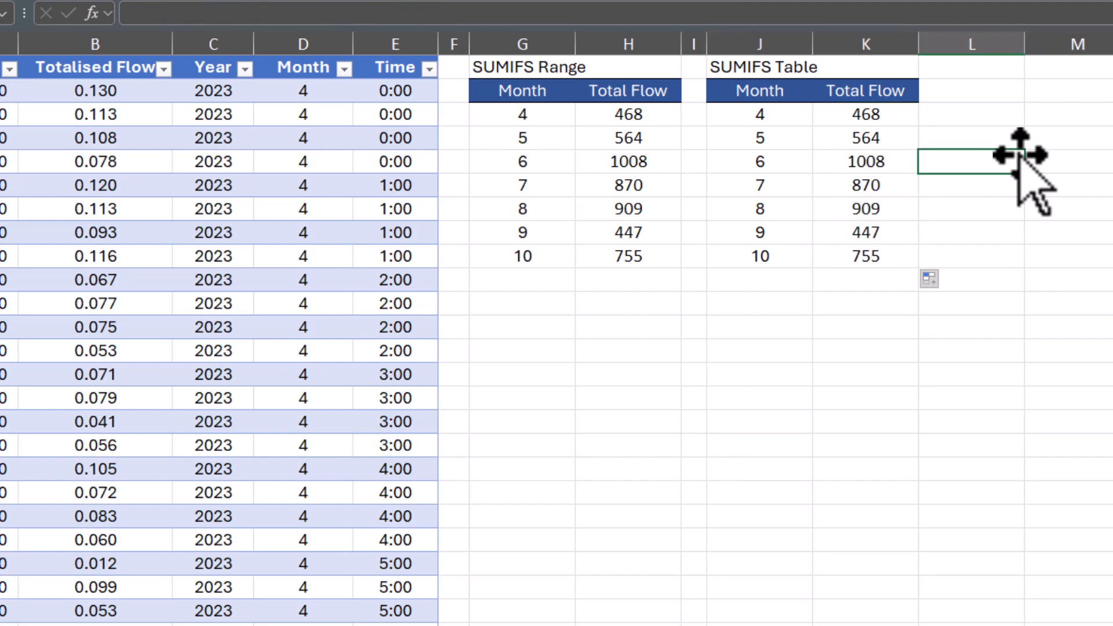
drag(794, 97, 854, 250)
key(ctrl+t)
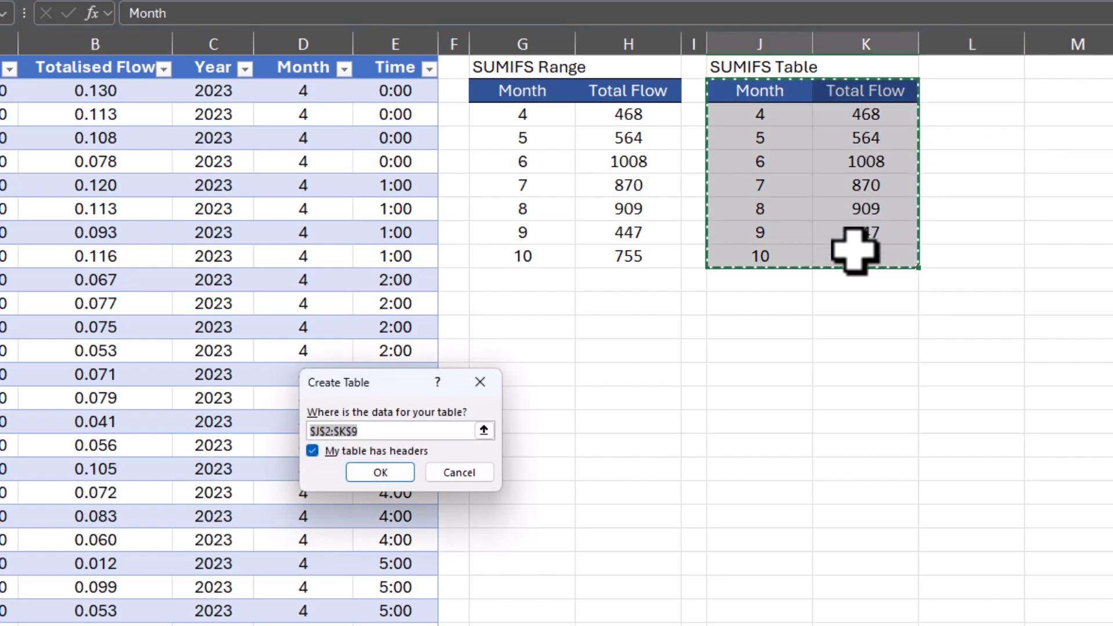
key(Return)
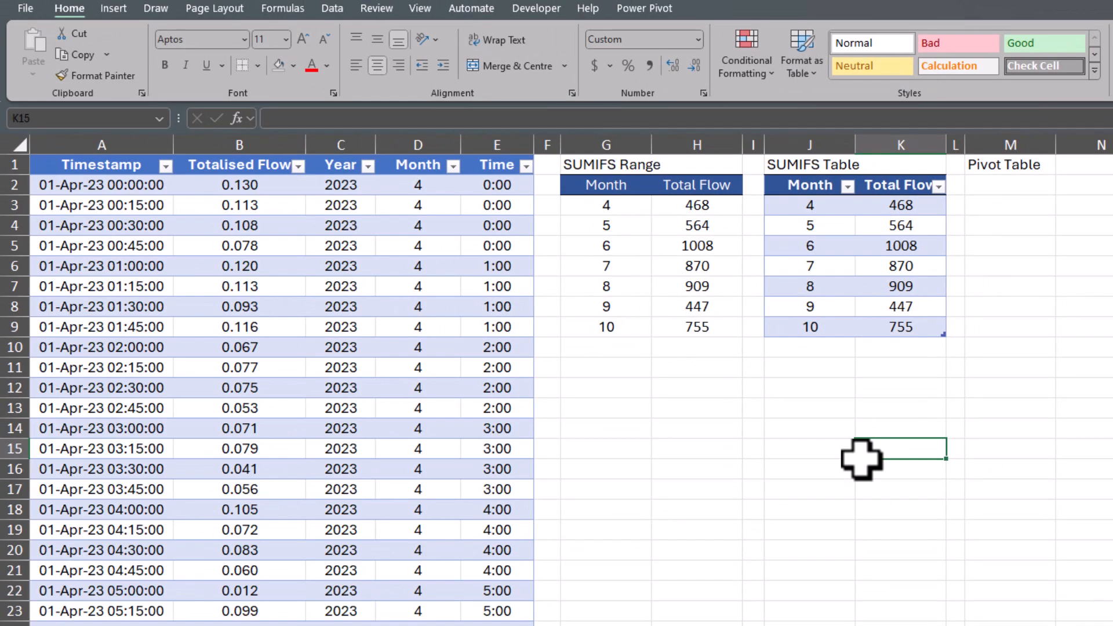
- Create a PivotChart & PivotTable from the Data table on the existing sheet at M2, then delete the pivot chart
click(340, 305)
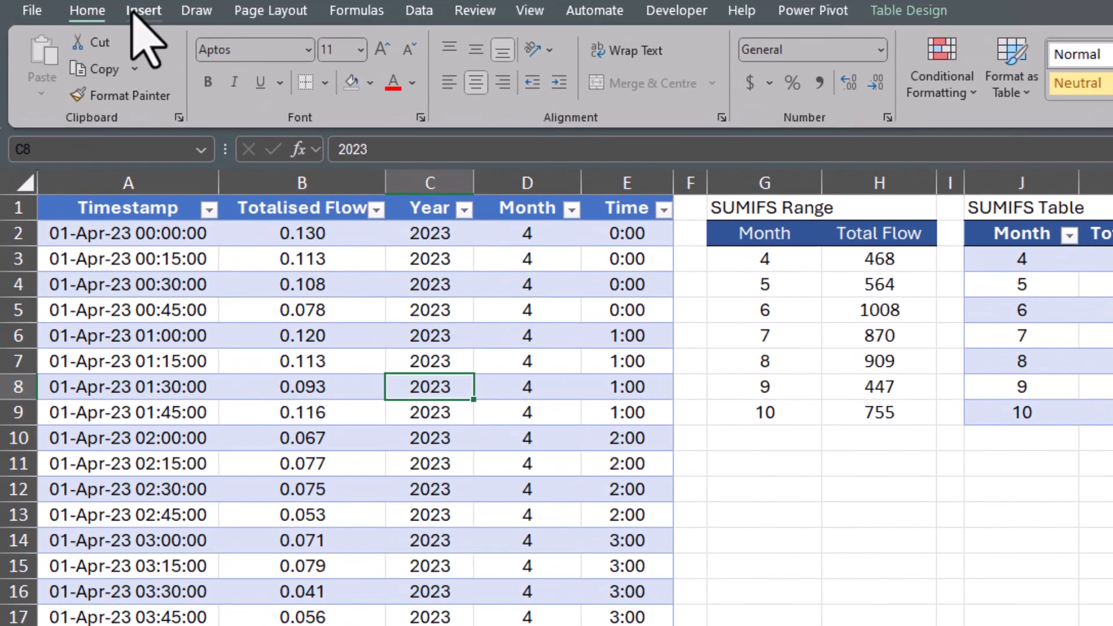
click(122, 10)
click(884, 95)
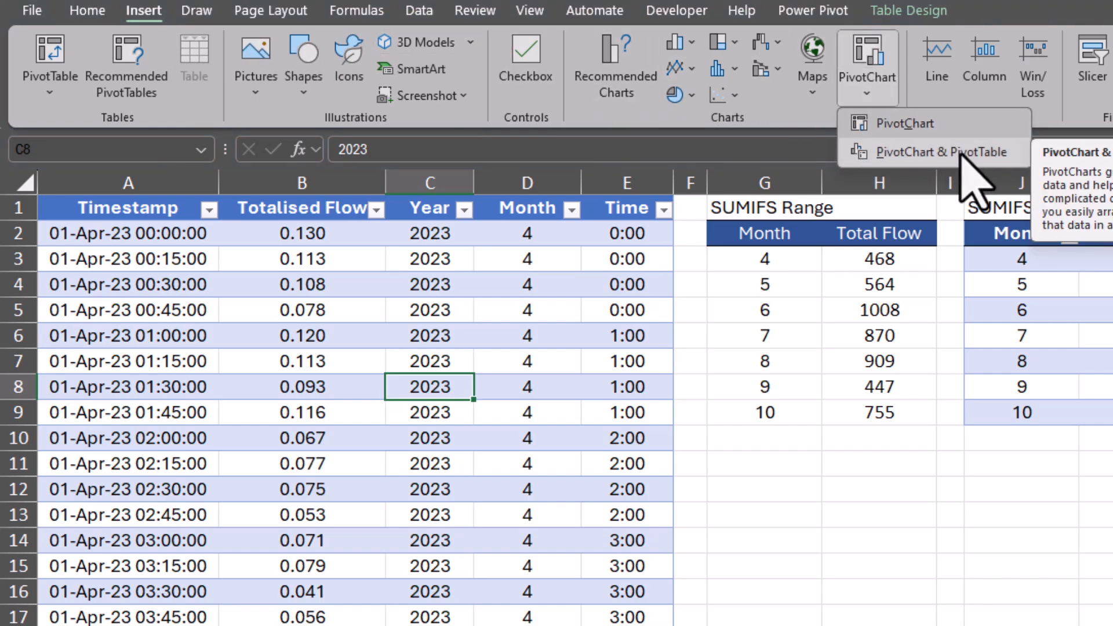
click(960, 153)
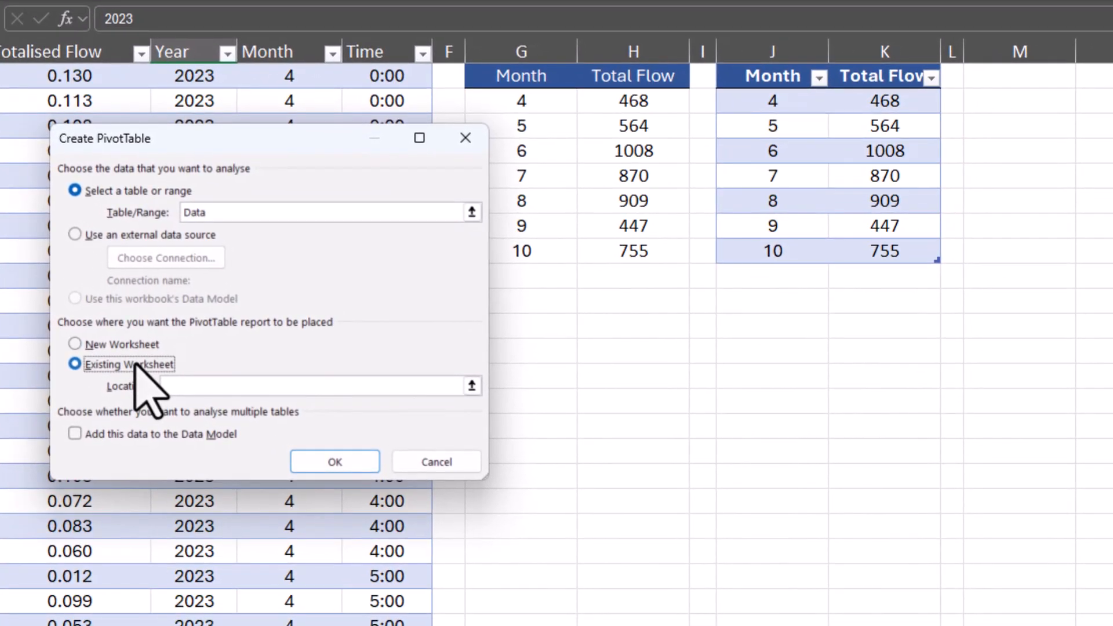
click(194, 400)
scroll(400, 415, up, 1)
click(471, 385)
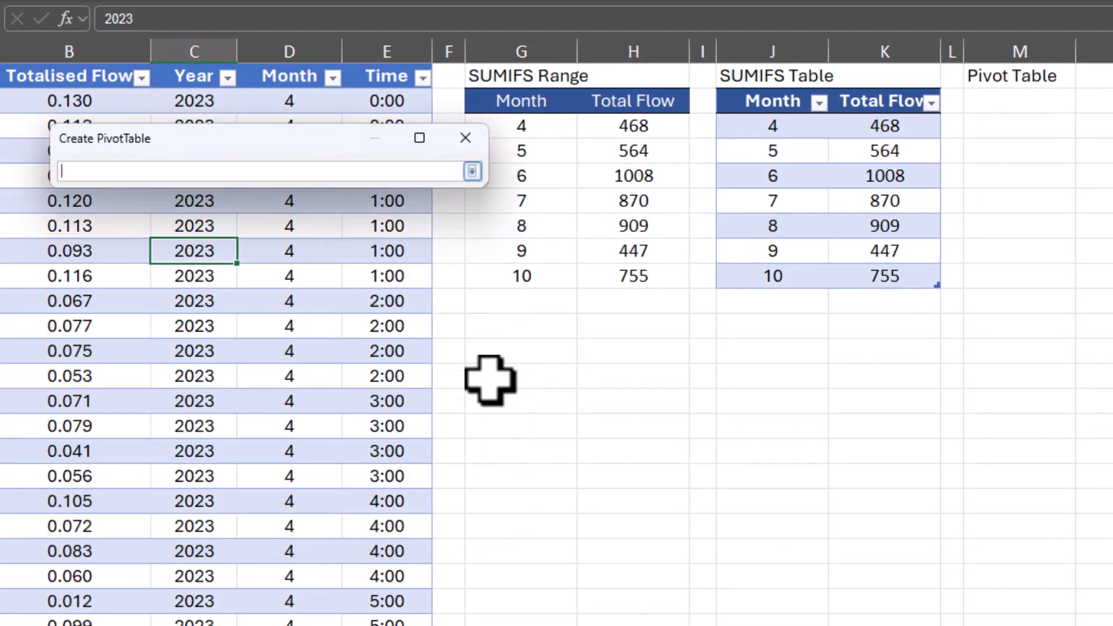
click(1020, 104)
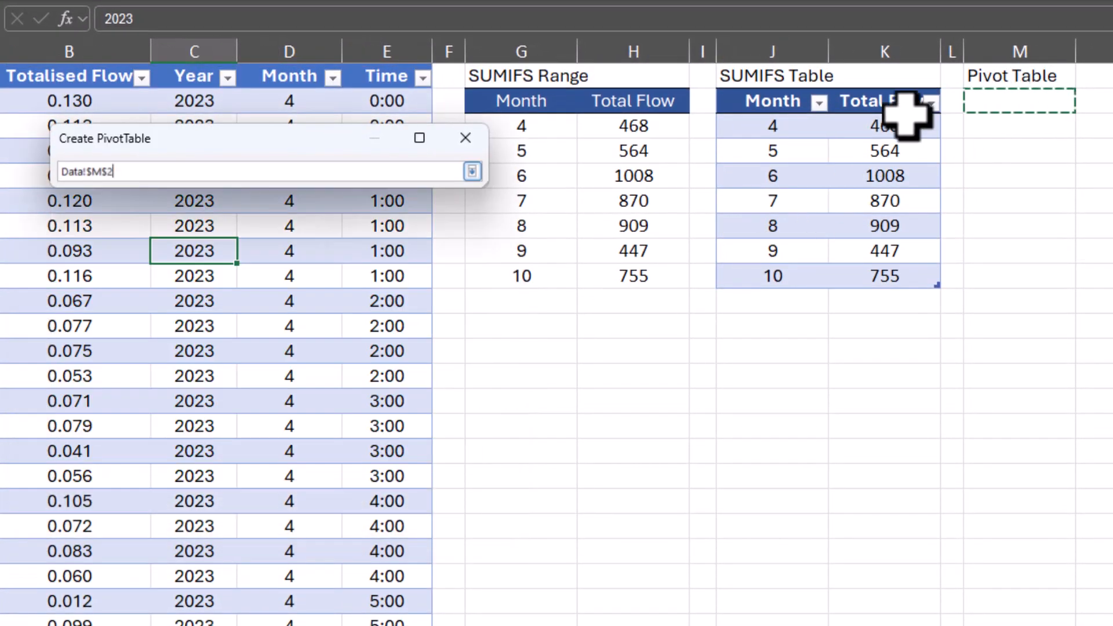
click(472, 171)
click(359, 464)
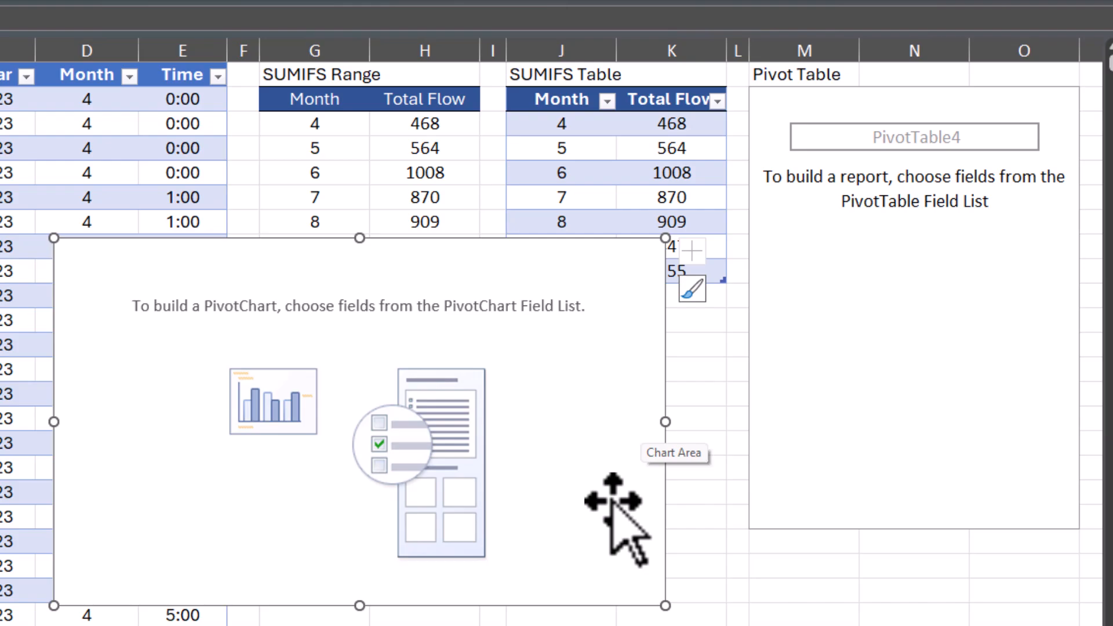
key(Delete)
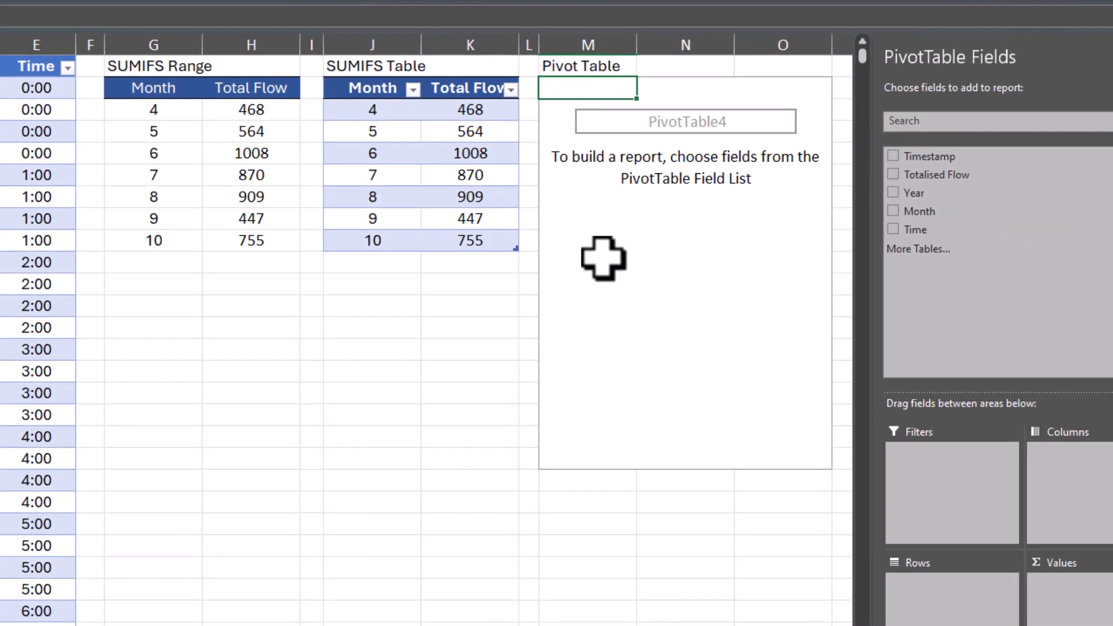
- Build the PivotTable with Totalised Flow in Values and Month in Rows
drag(911, 173, 1040, 603)
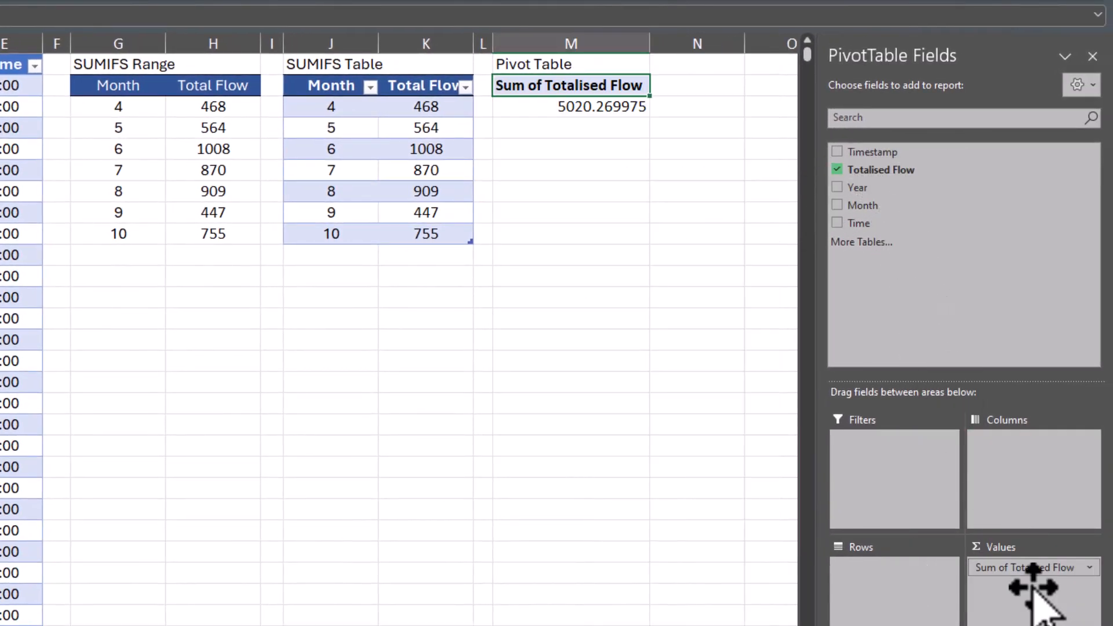
drag(886, 206, 878, 570)
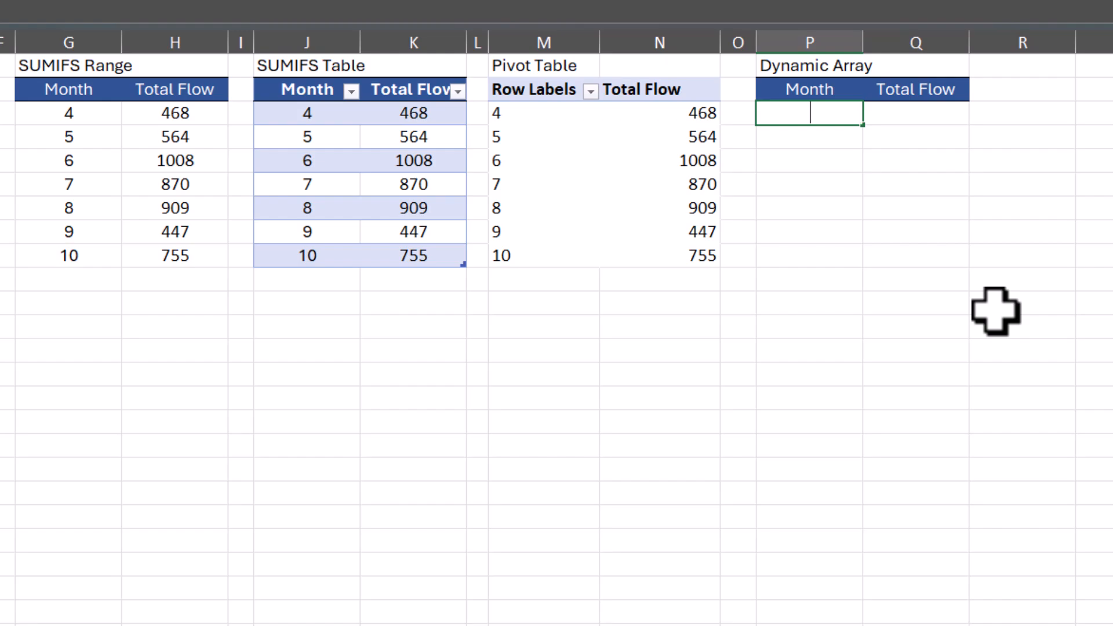
- Enter =UNIQUE(Data[Month]) in P3 to list the distinct months as a dynamic array
text(=uniqu)
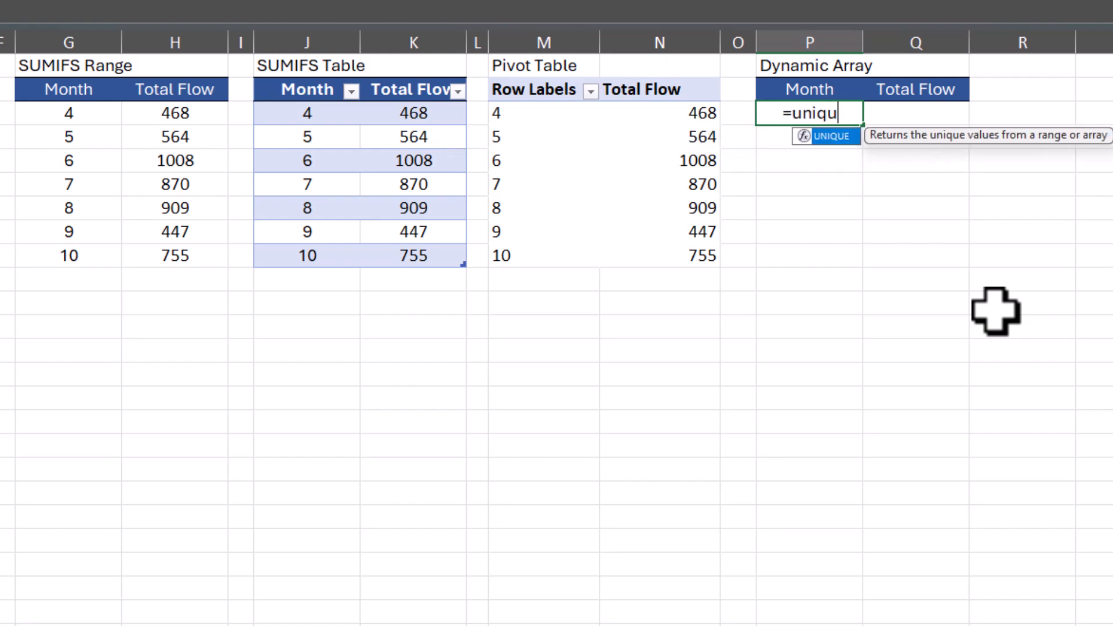
key(Tab)
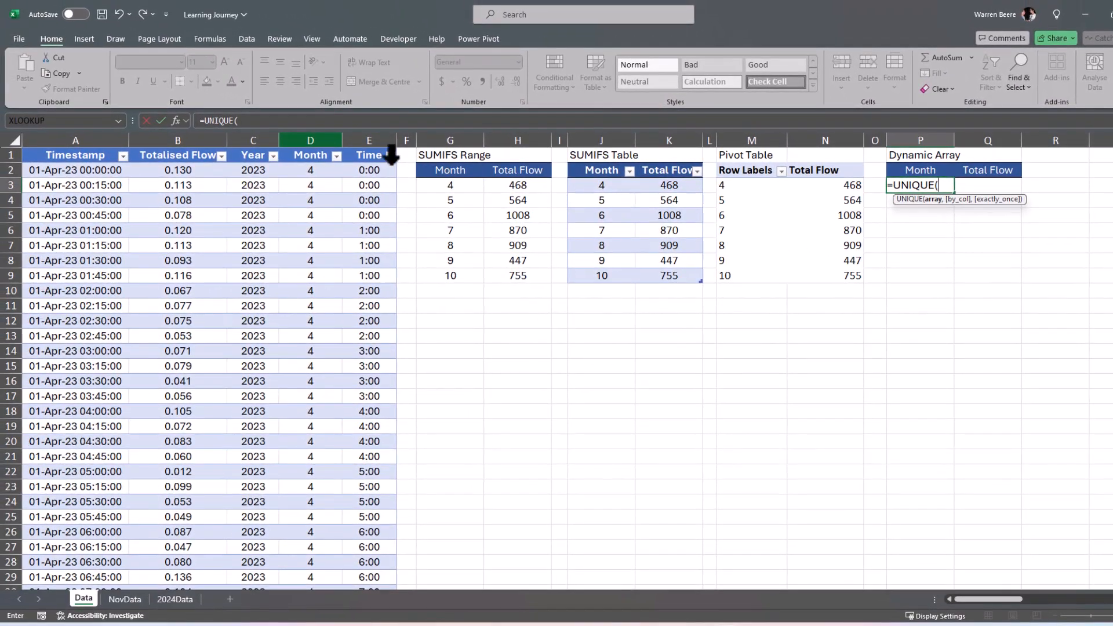
click(316, 140)
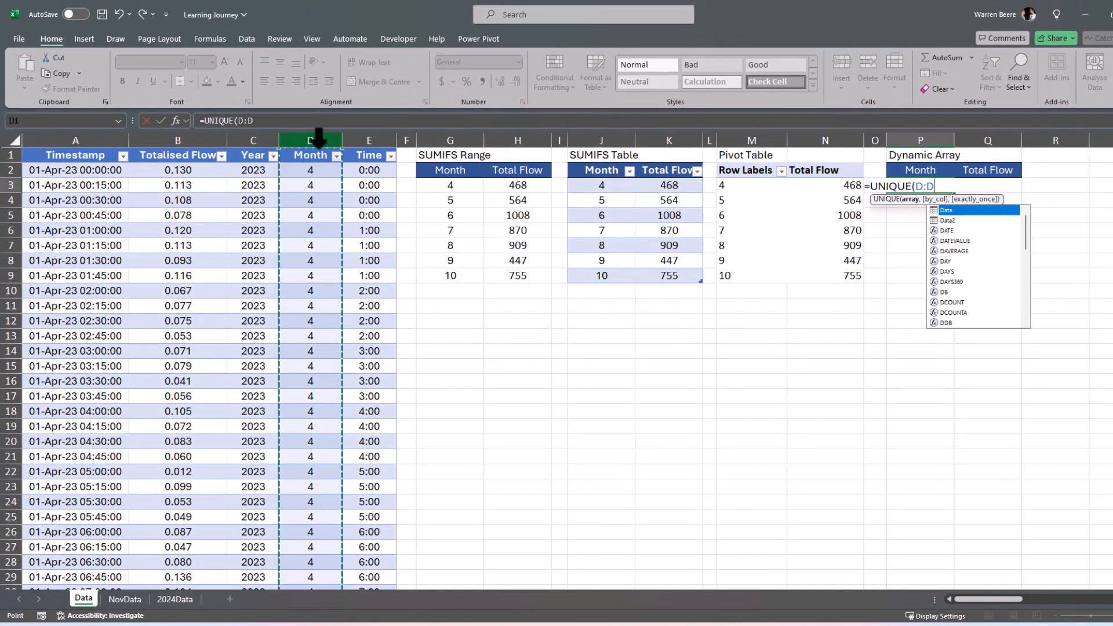
click(313, 149)
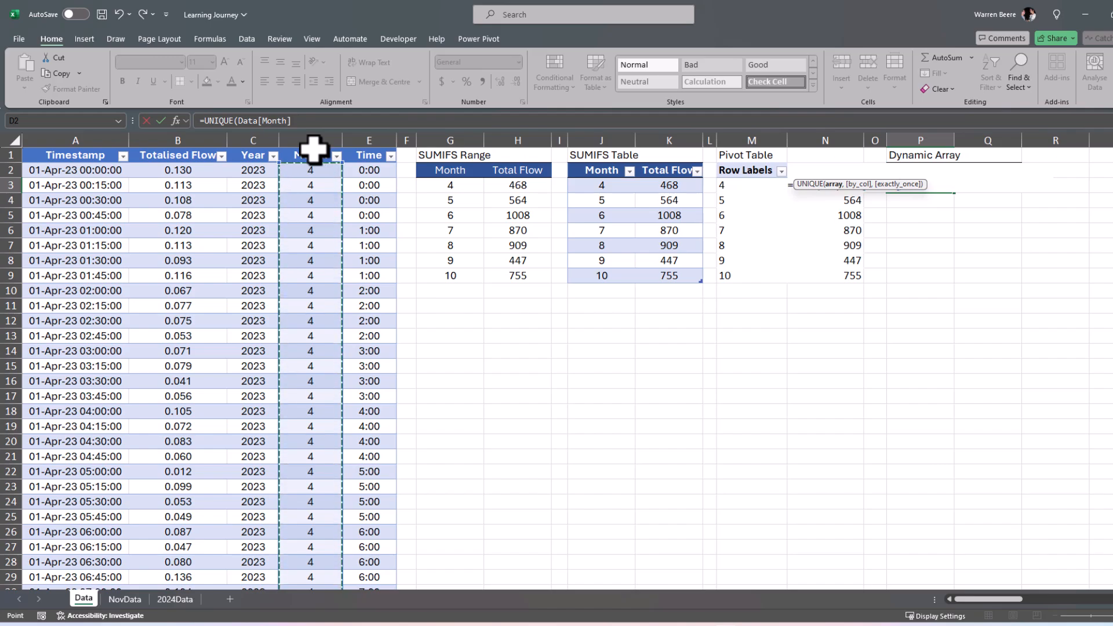
text())
key(Return)
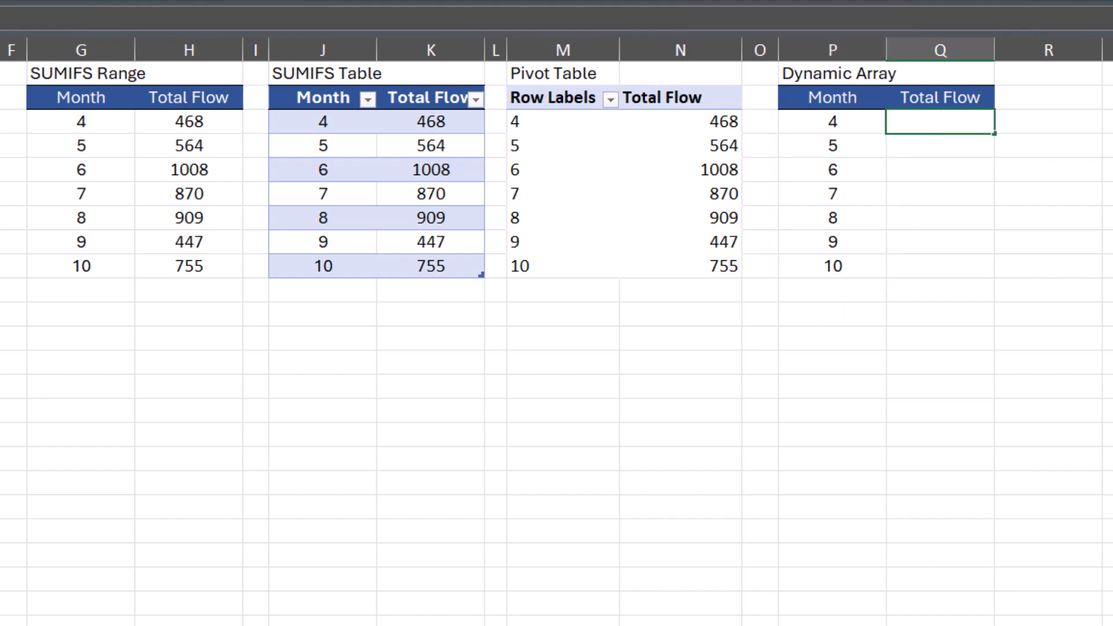
- Enter =SUMIFS(Data[Totalised Flow],Data[Month],P3#) in Q3 to total flow for the spilled months
text(=sumifs)
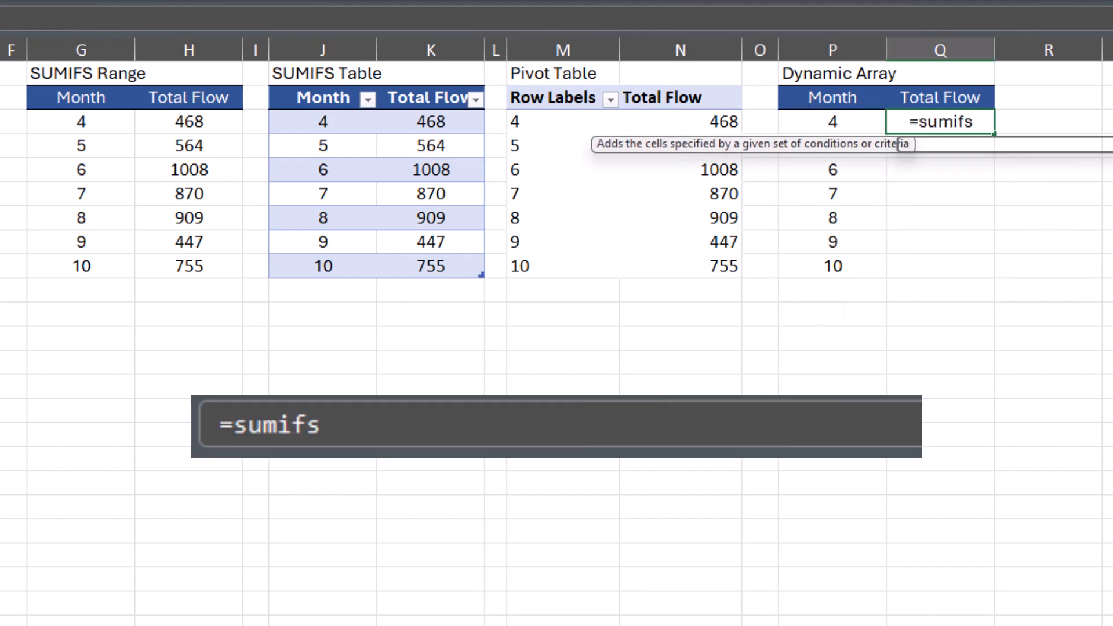
key(Tab)
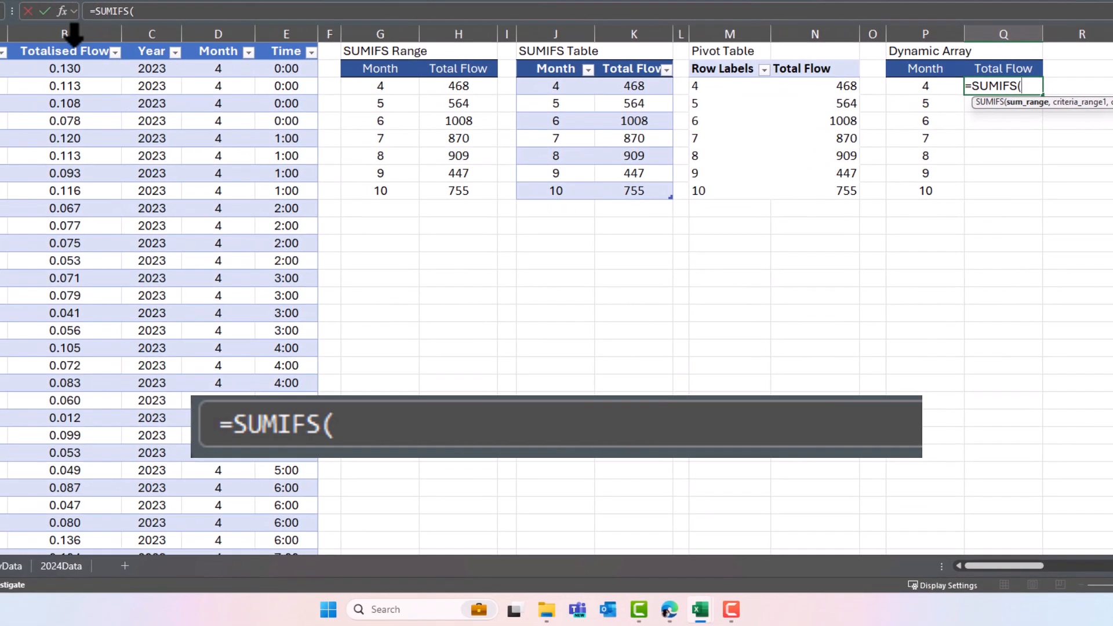
click(74, 44)
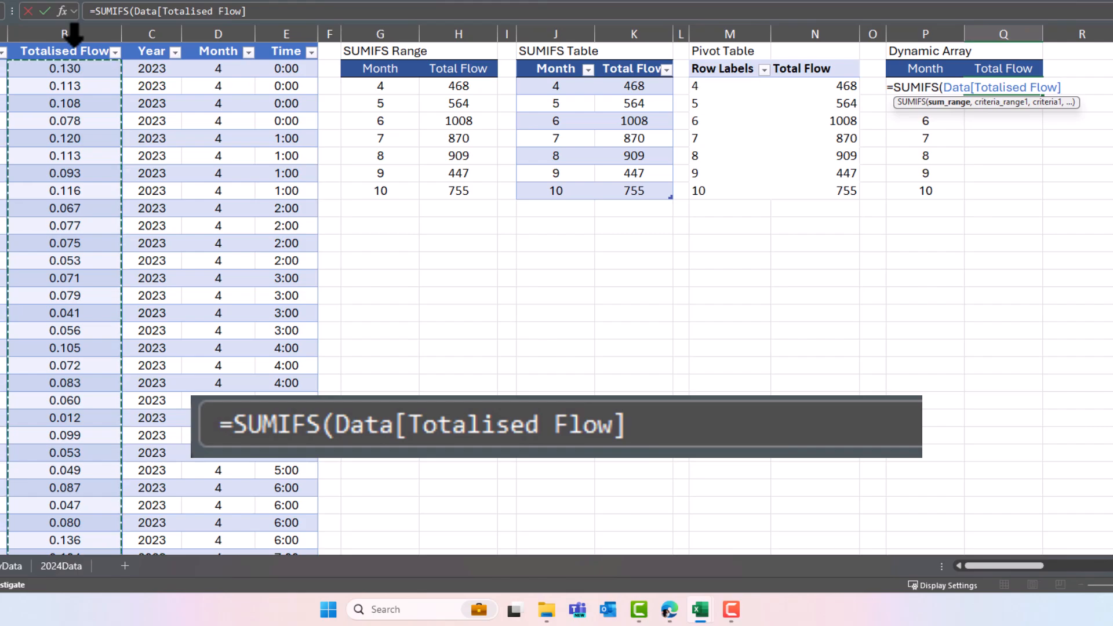
text(,)
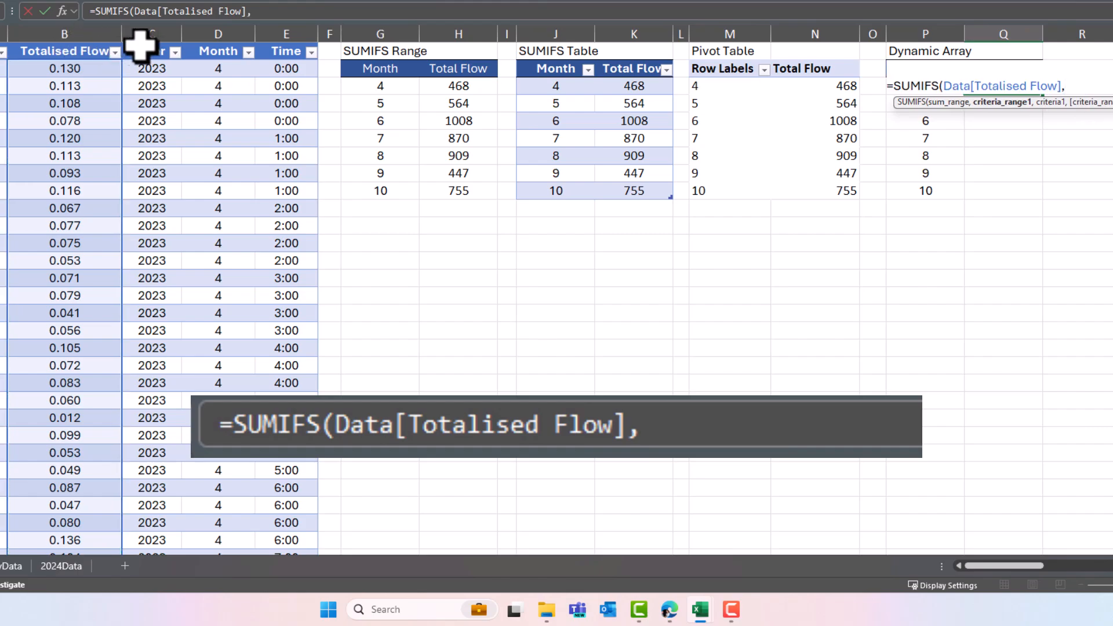
click(229, 43)
text(,)
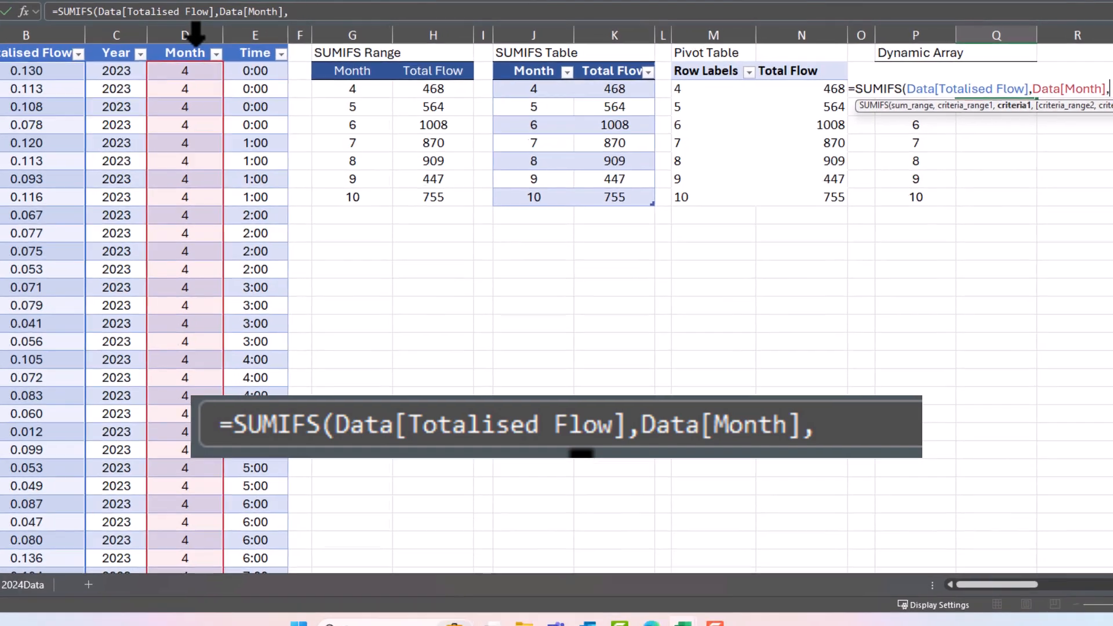
text(P3)
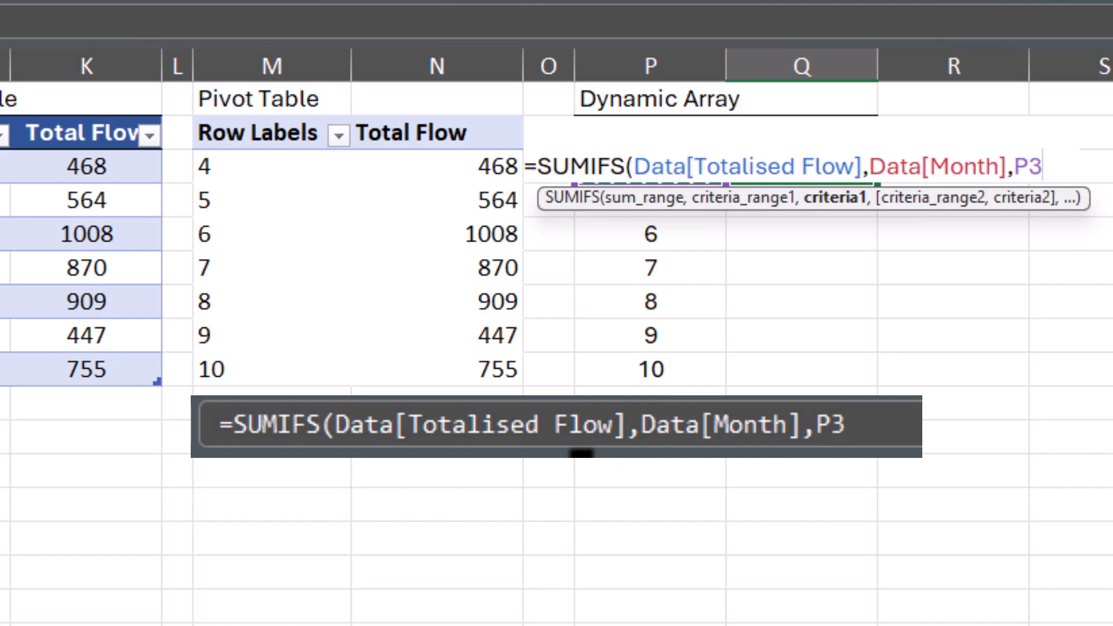
text(#)
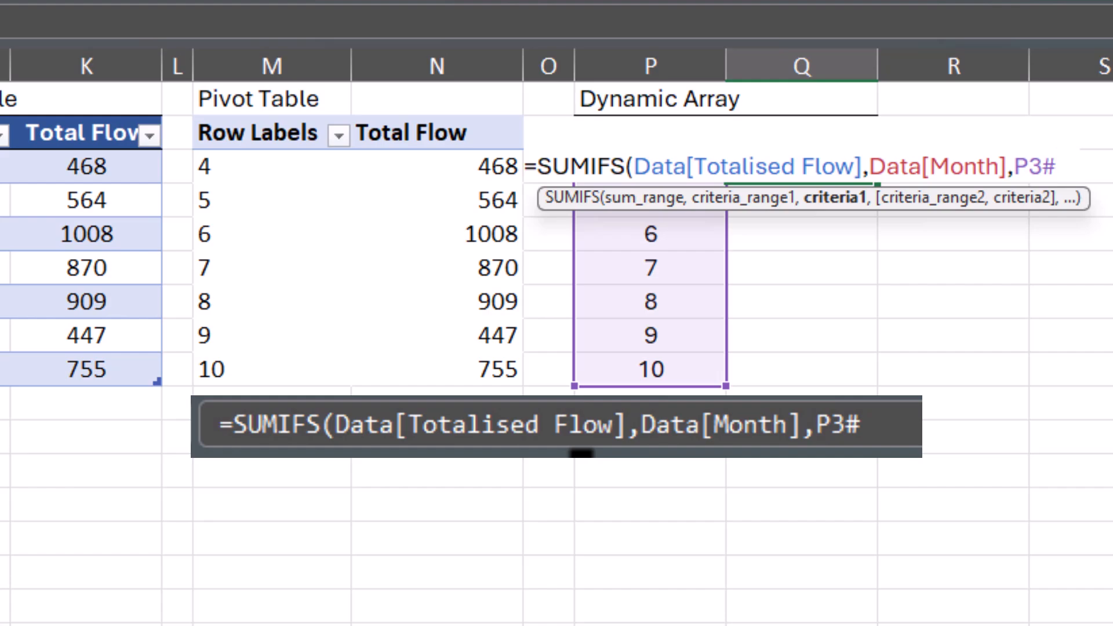
text())
key(Return)
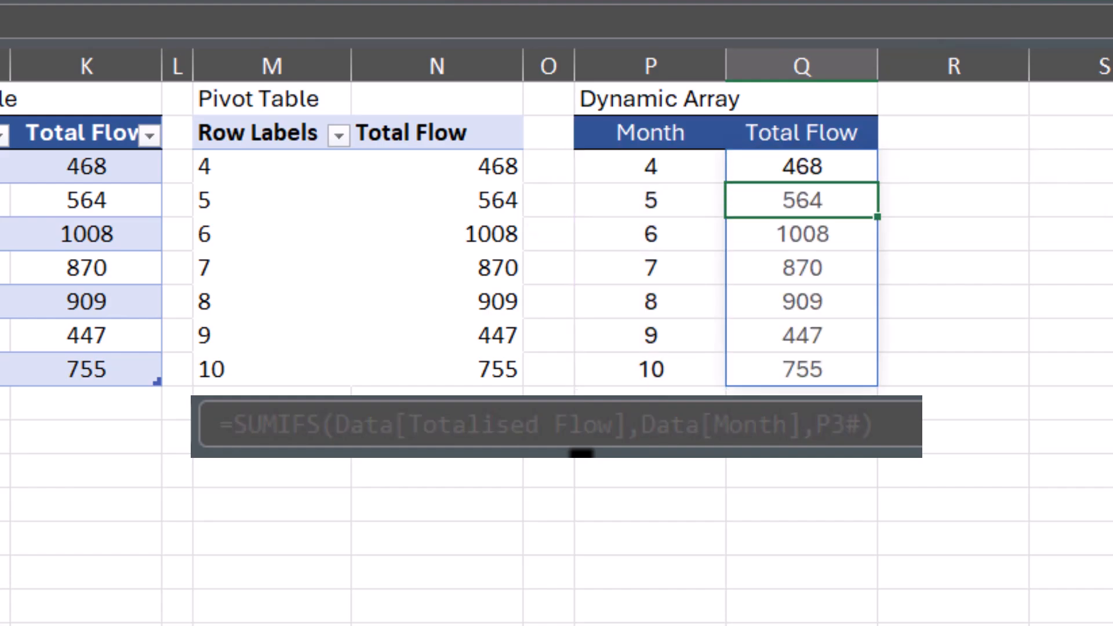
- Select the spilled Month and Total Flow arrays to inspect their ranges
click(437, 504)
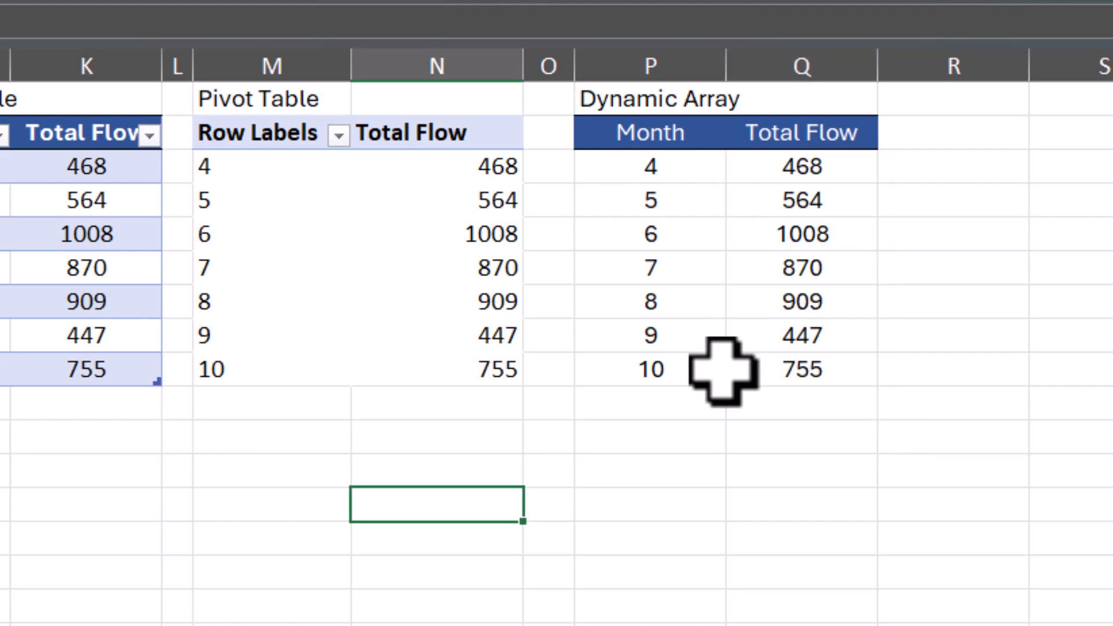
click(701, 167)
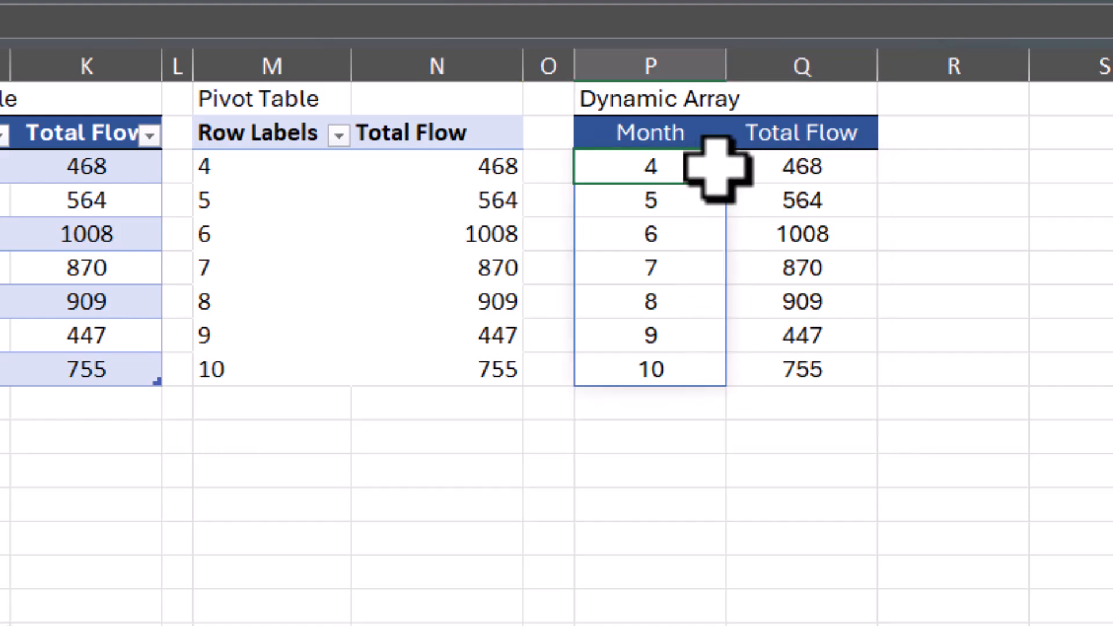
click(811, 165)
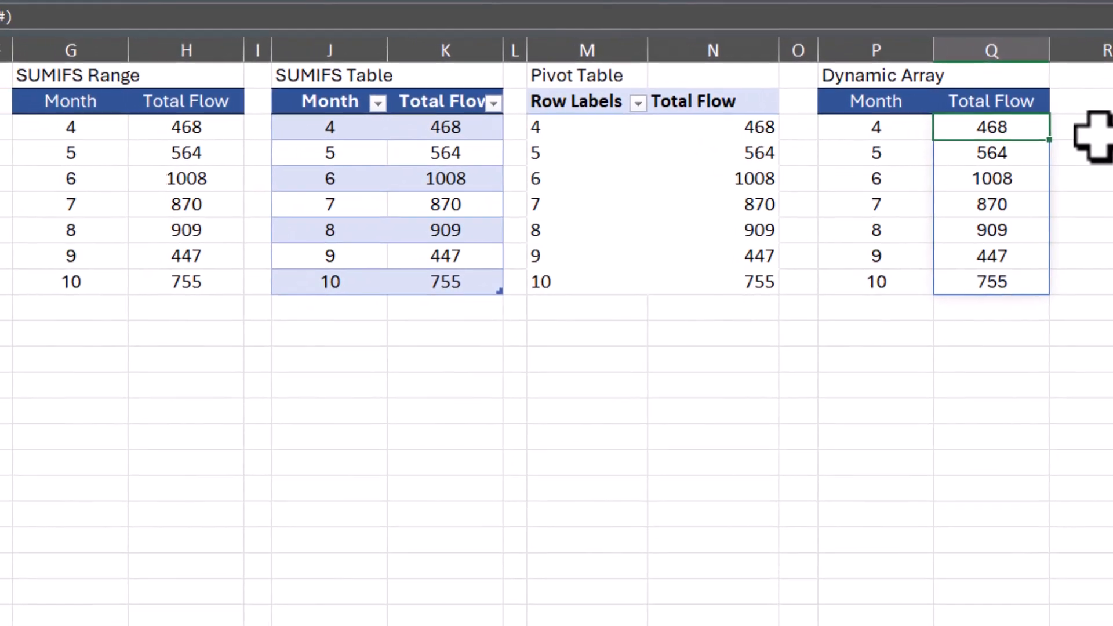
- Insert a line chart below the Dynamic Array table and add a series named from Q2 with values =Data!Flow1
click(316, 461)
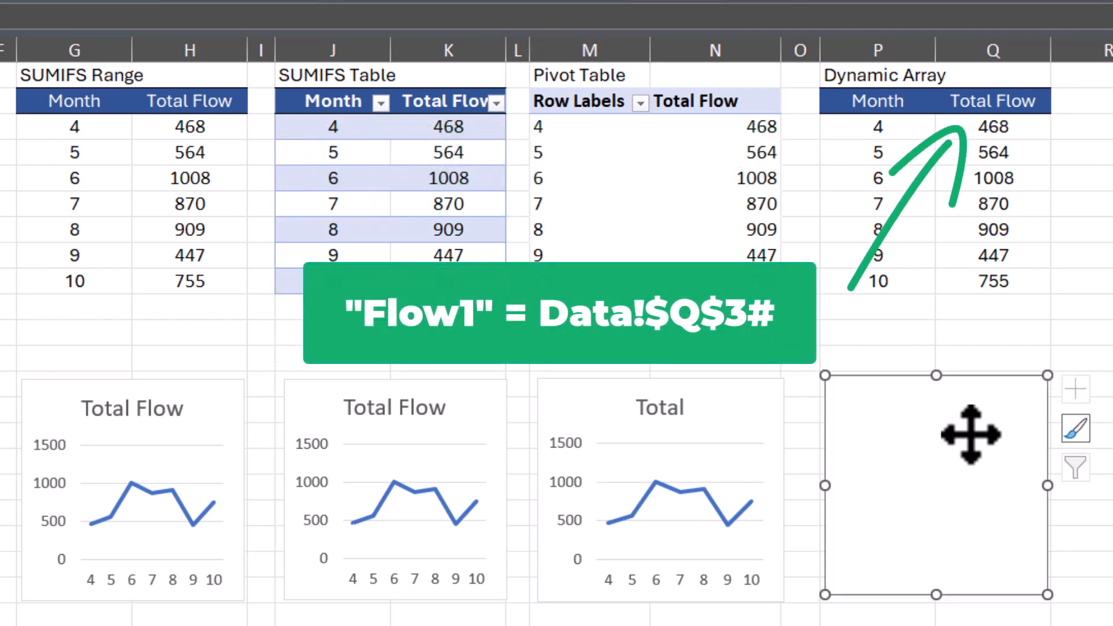
right_click(971, 435)
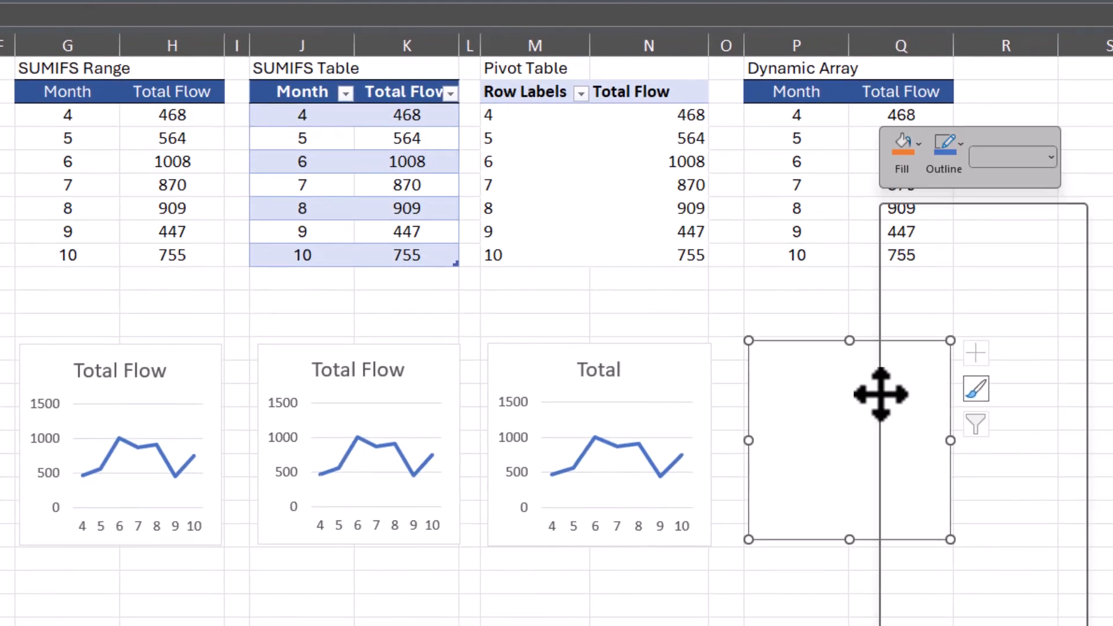
click(989, 499)
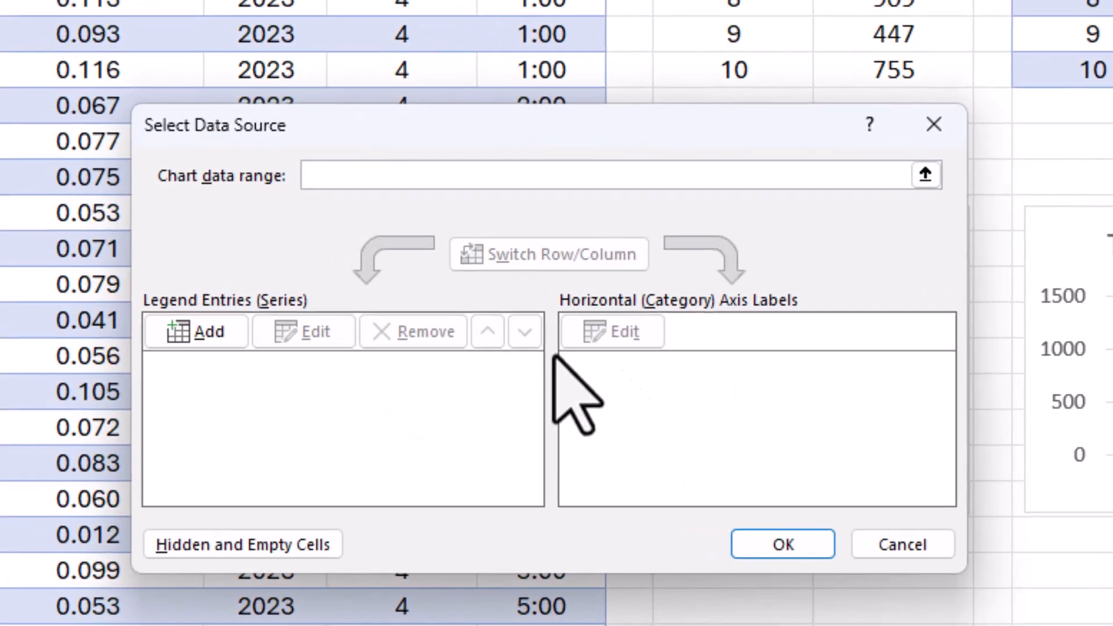
click(235, 335)
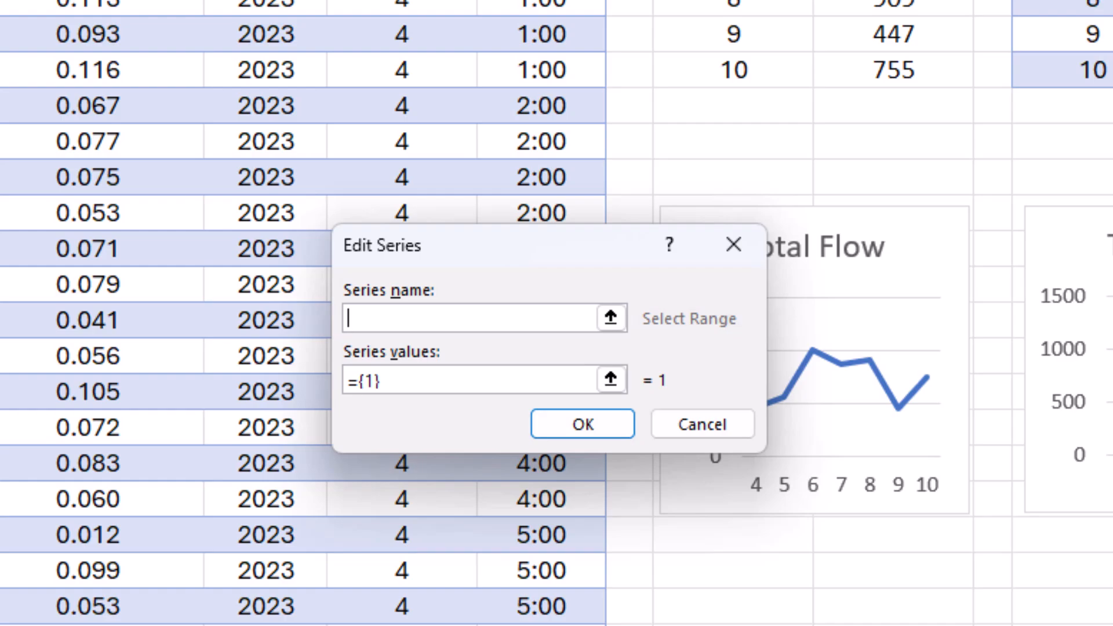
click(1112, 1)
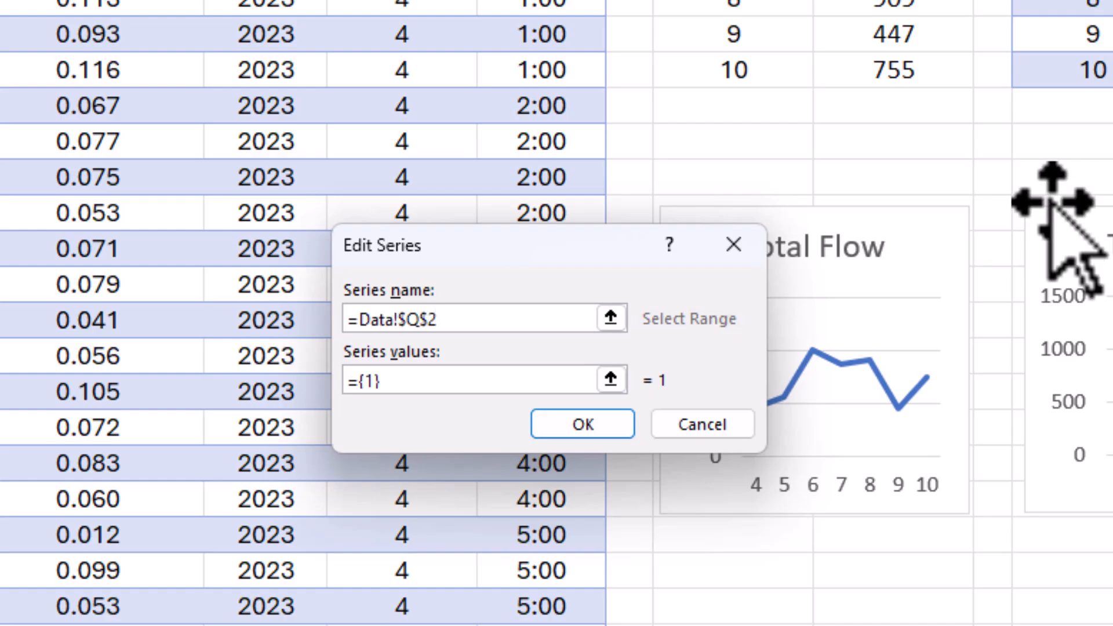
click(563, 380)
key(BackSpace)
key(BackSpace)
key(BackSpace)
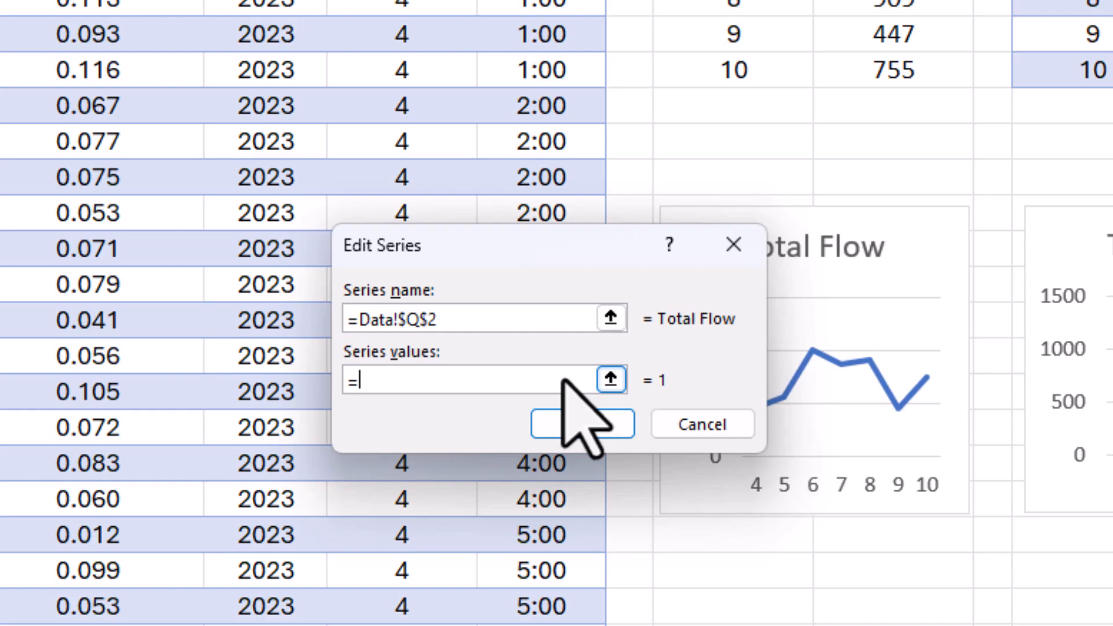
text(Data!Flow1)
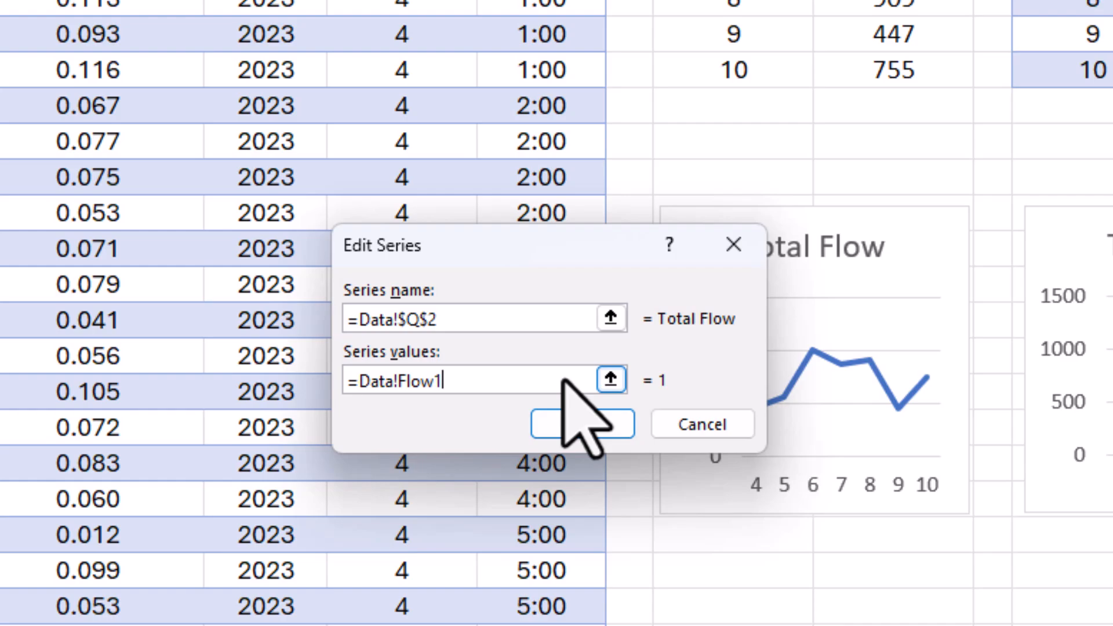
click(584, 424)
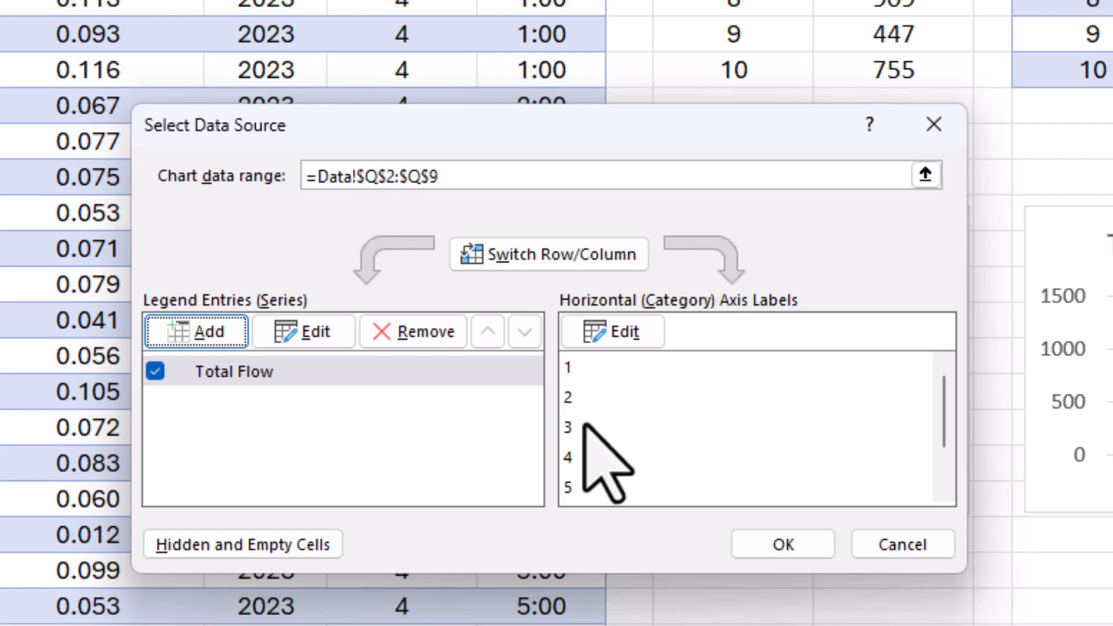
- Set the chart's horizontal axis labels to =Data!Month1 and confirm the data source
click(620, 336)
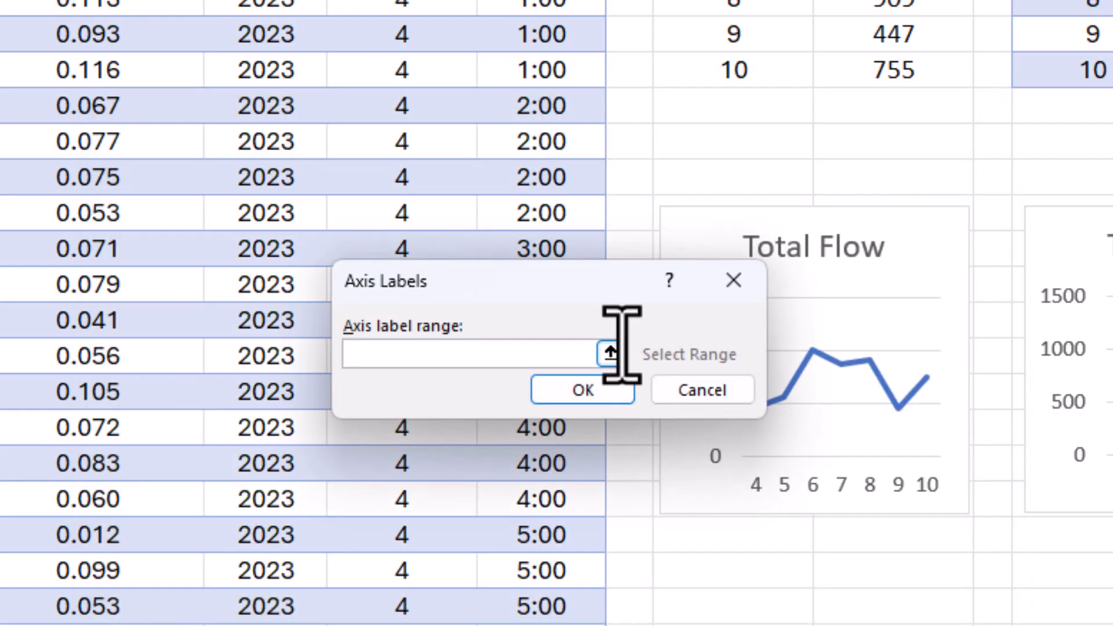
text(=Data!Month1)
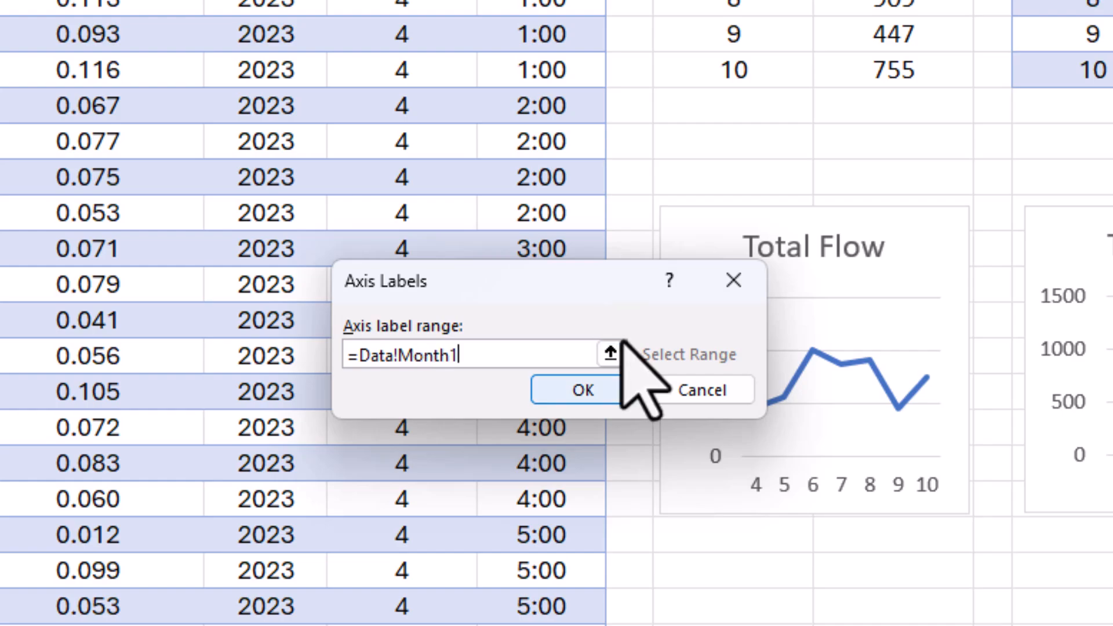
click(583, 392)
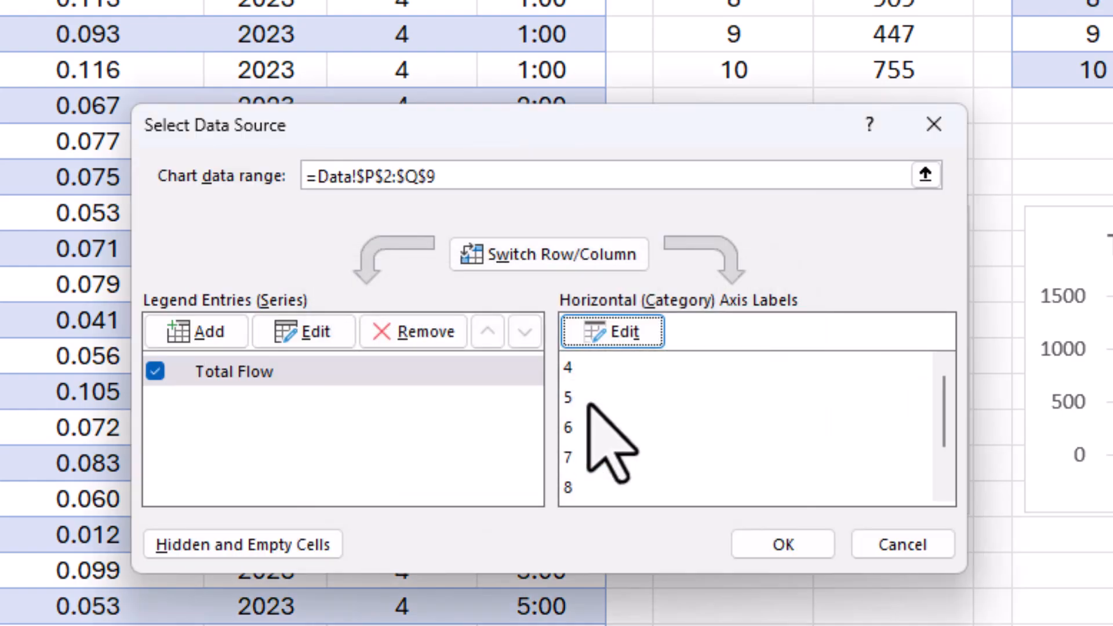
click(790, 549)
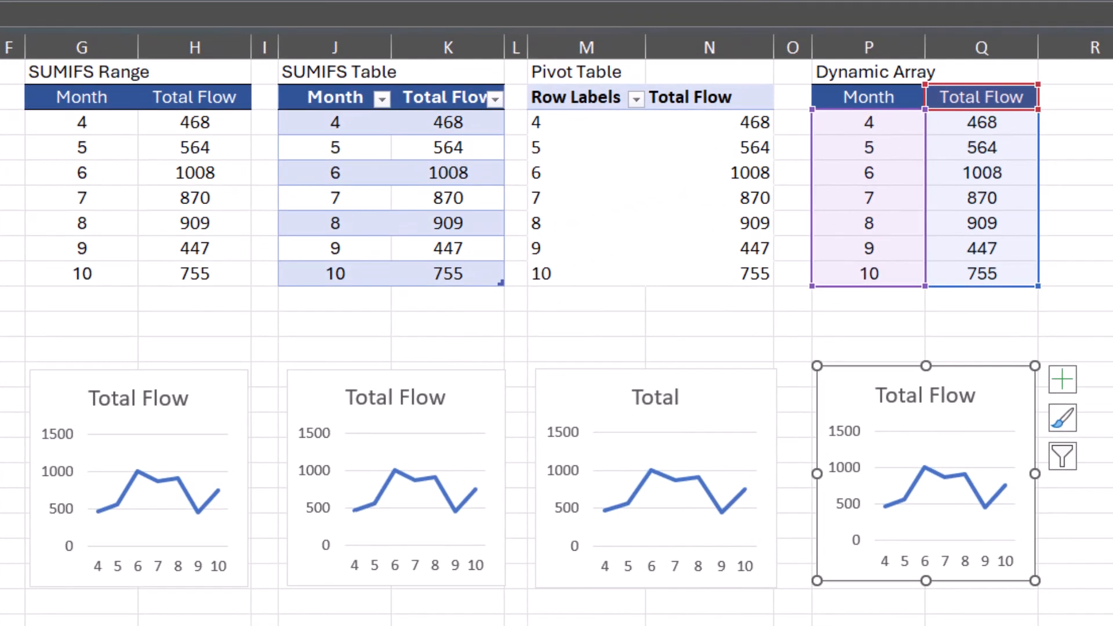
click(448, 619)
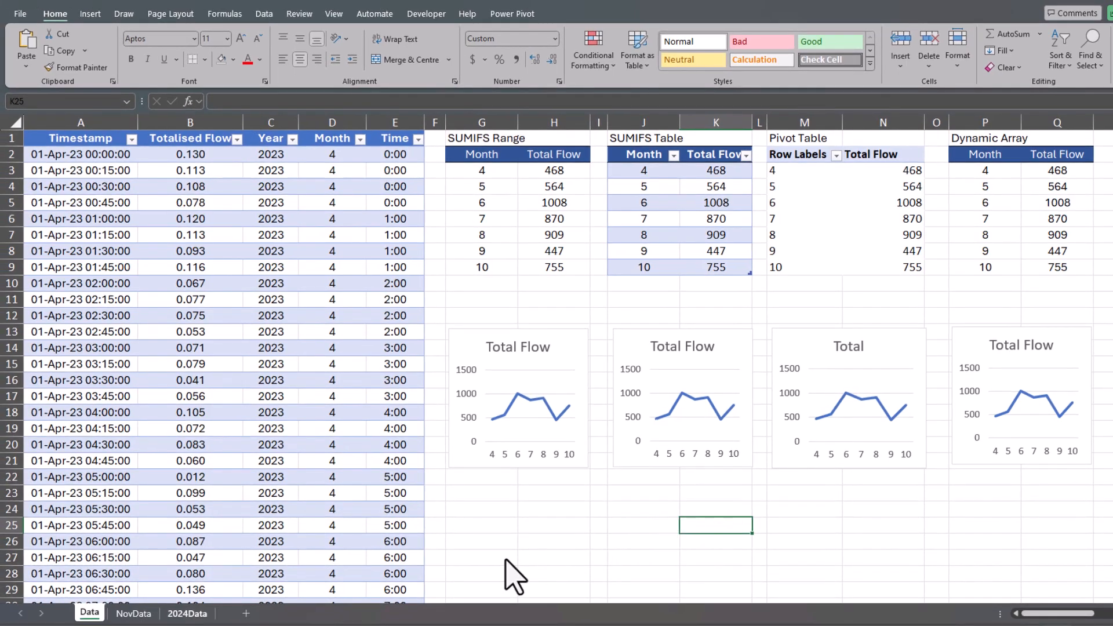
- Copy all NovData rows below the headers and paste them beneath the last row of the Data table
click(133, 613)
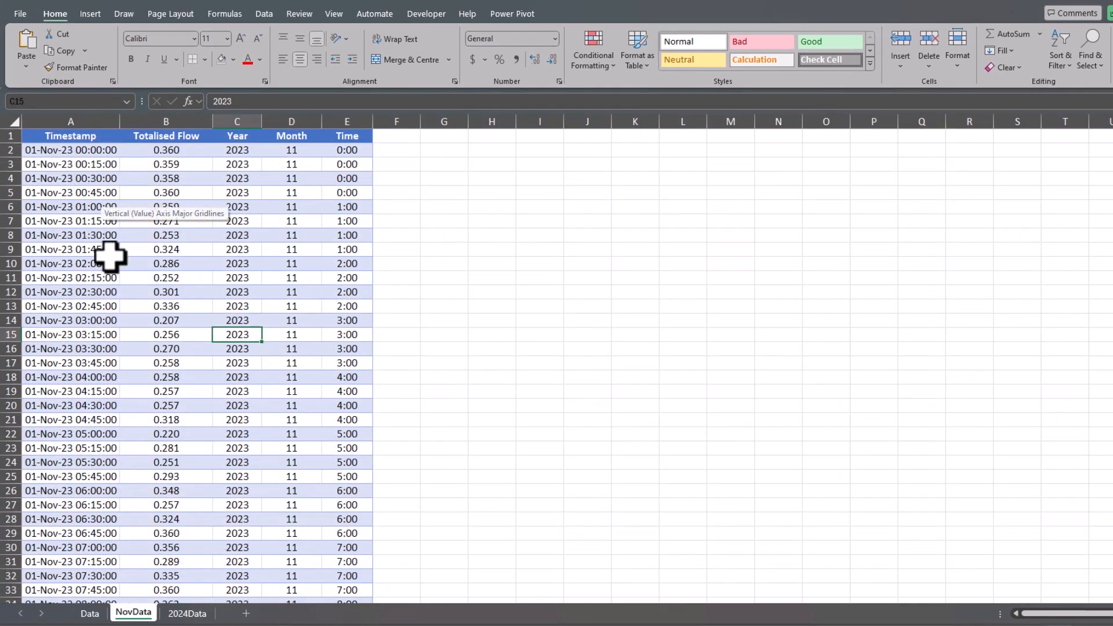
click(85, 152)
key(ctrl+shift+End)
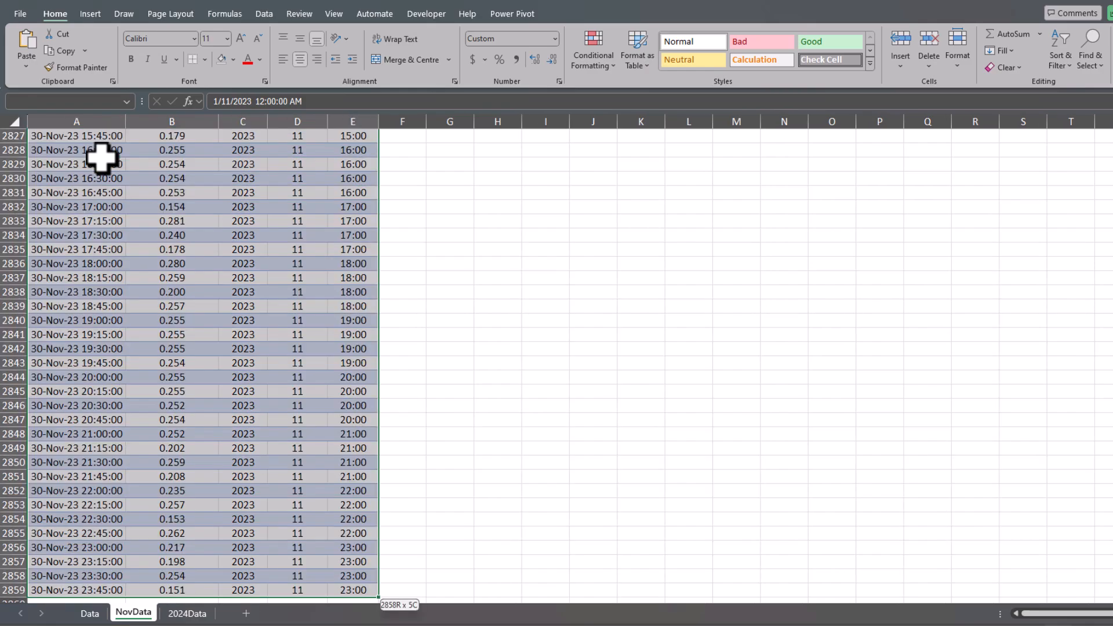
key(ctrl+c)
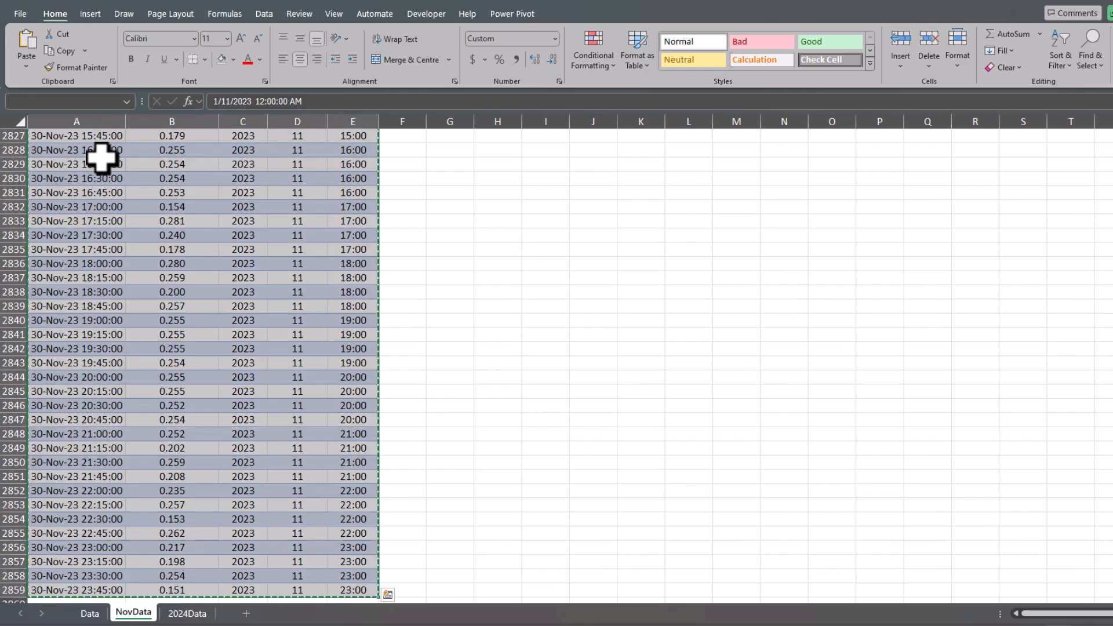
click(89, 612)
click(78, 455)
key(ctrl+Down)
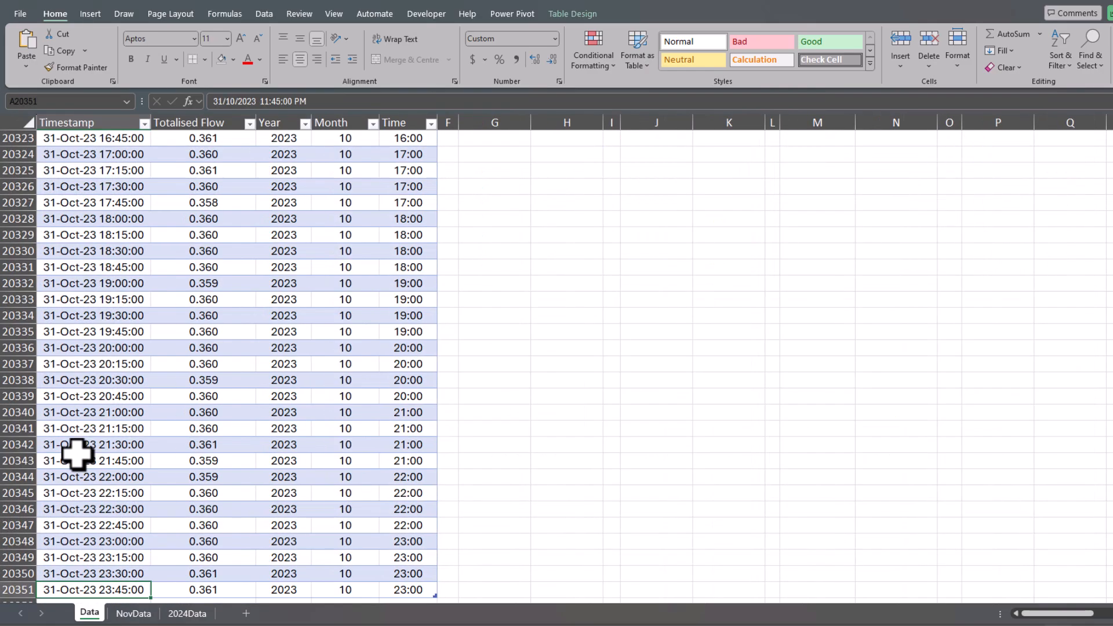
key(Down)
key(ctrl+v)
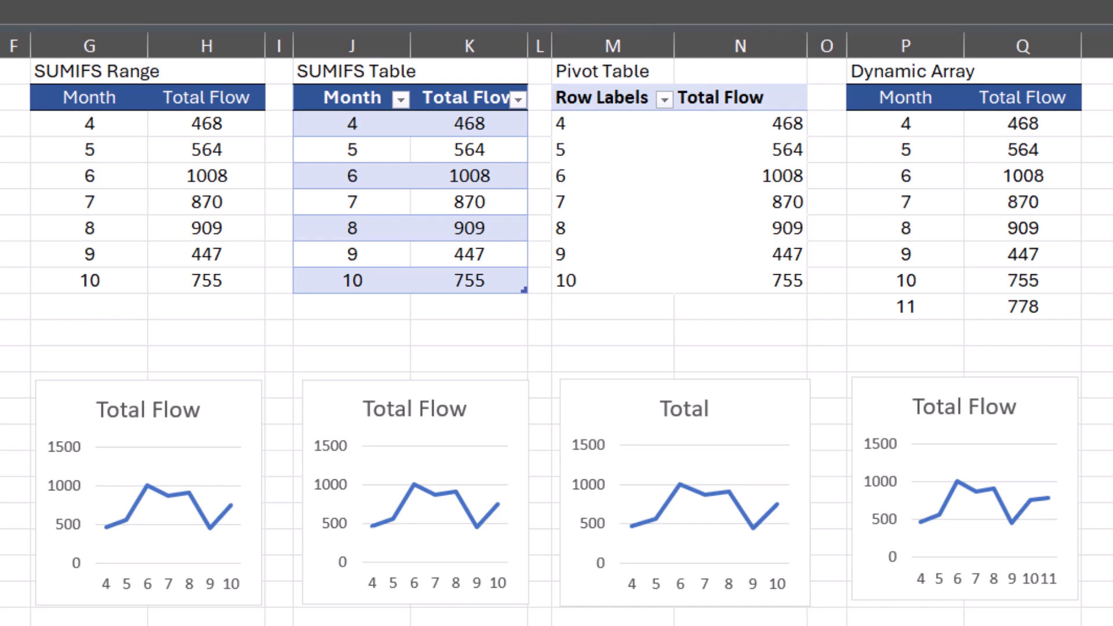
- Refresh the PivotTable so it includes the newly added November data
click(937, 120)
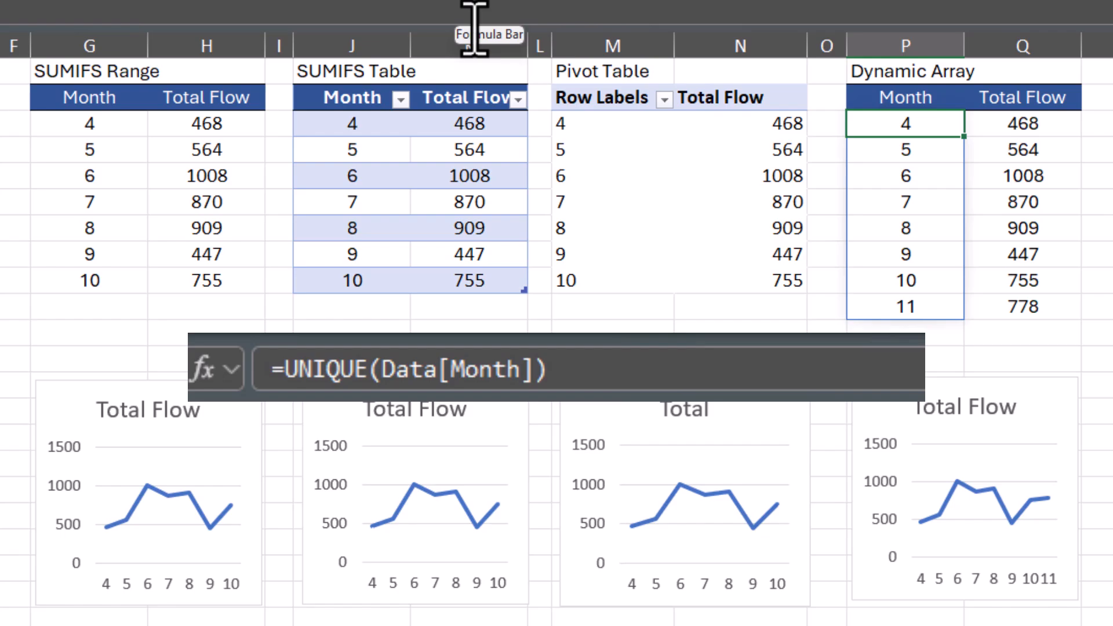
click(1062, 128)
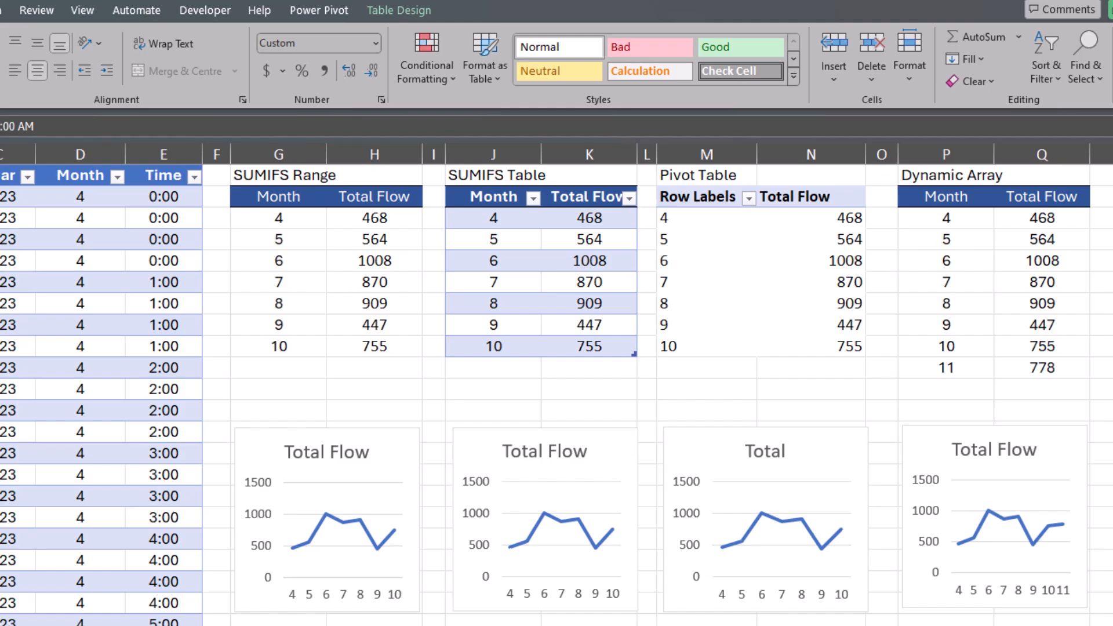
click(775, 296)
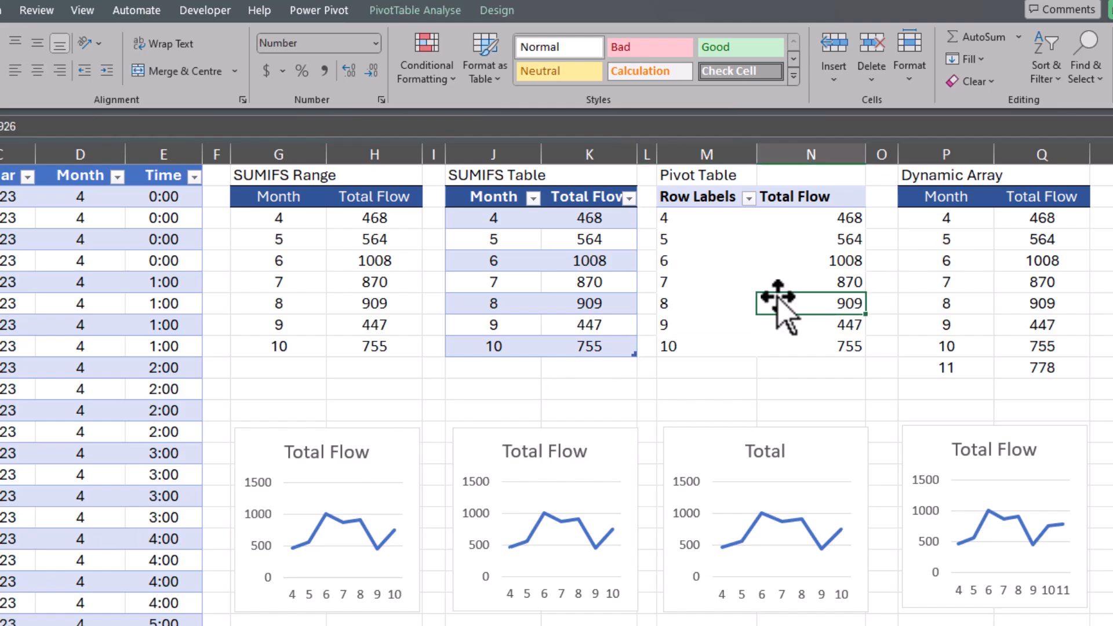
click(421, 11)
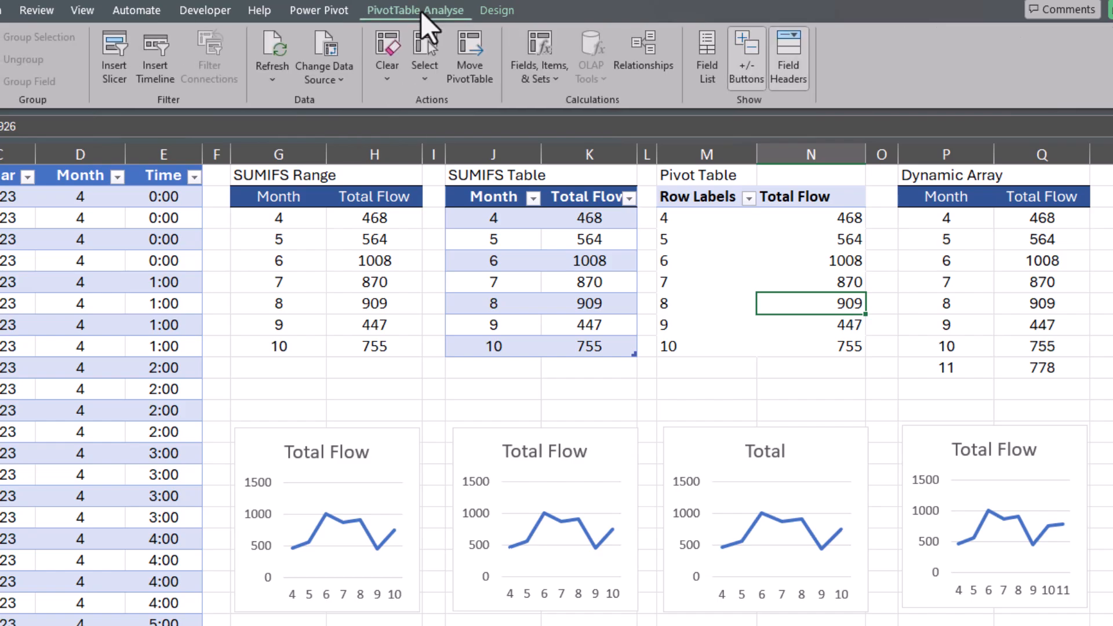
click(276, 40)
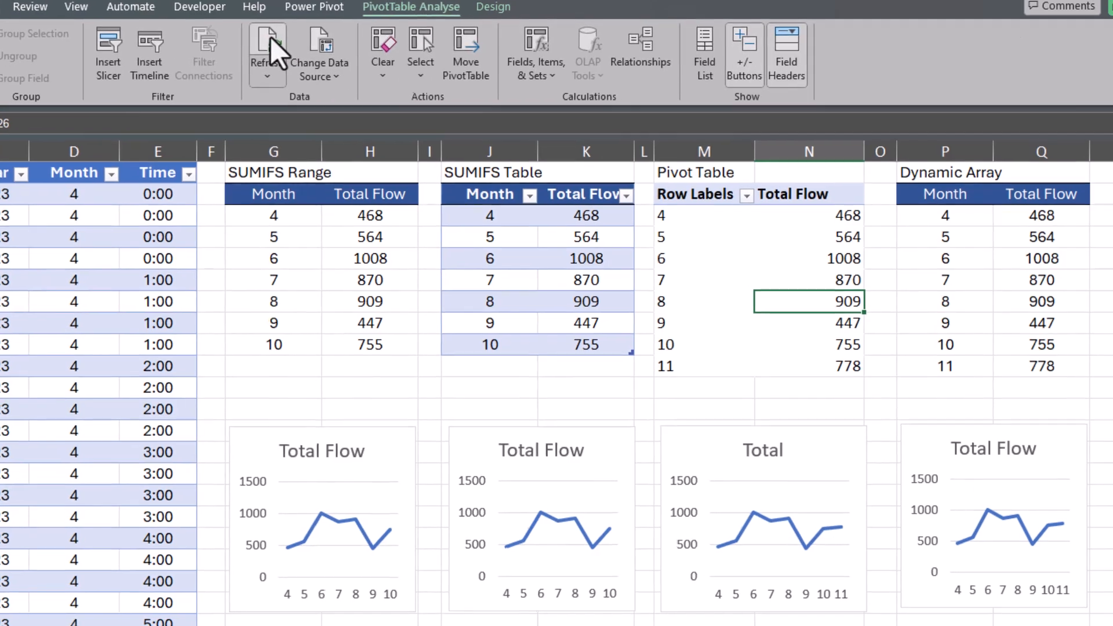